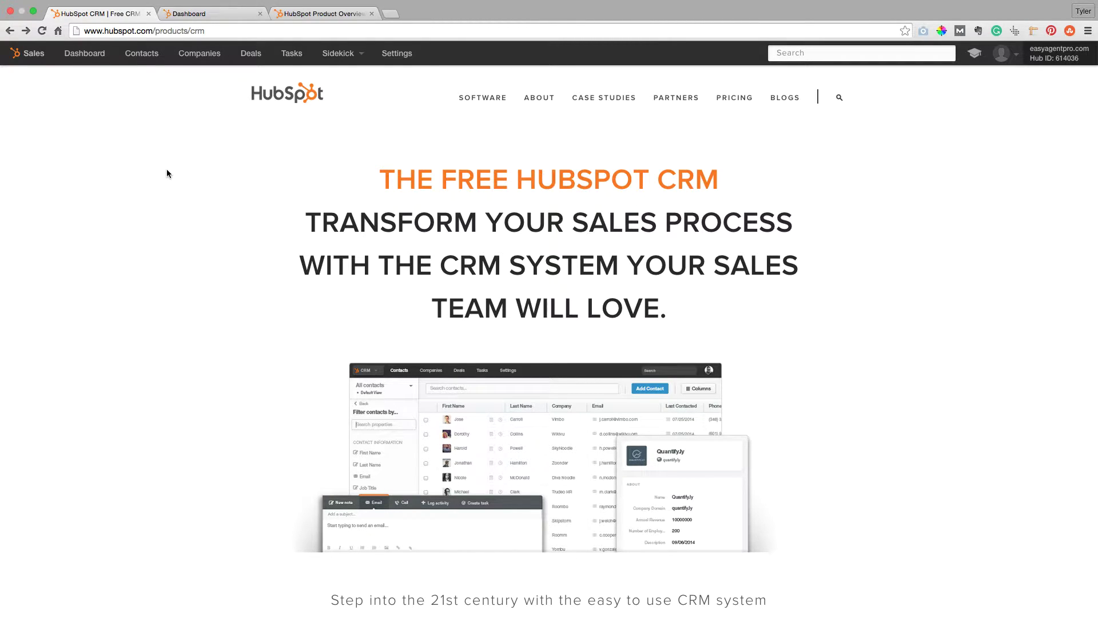
- Begin the free CRM signup as a non-customer, then switch back to the Sales Dashboard tab
scroll(488, 153, down, 1)
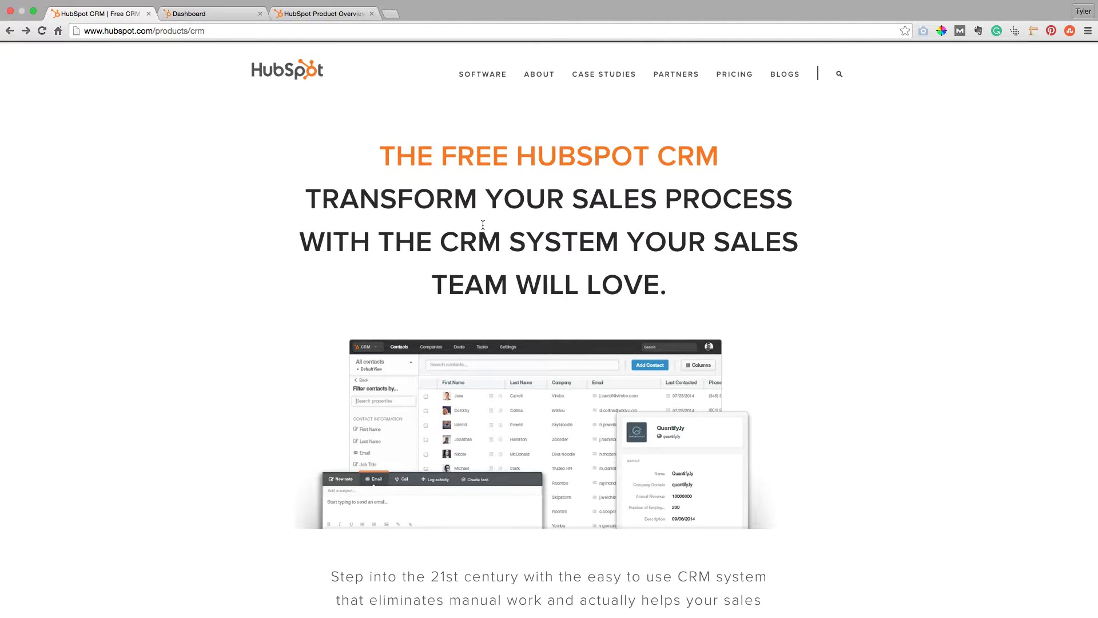
scroll(482, 224, down, 10)
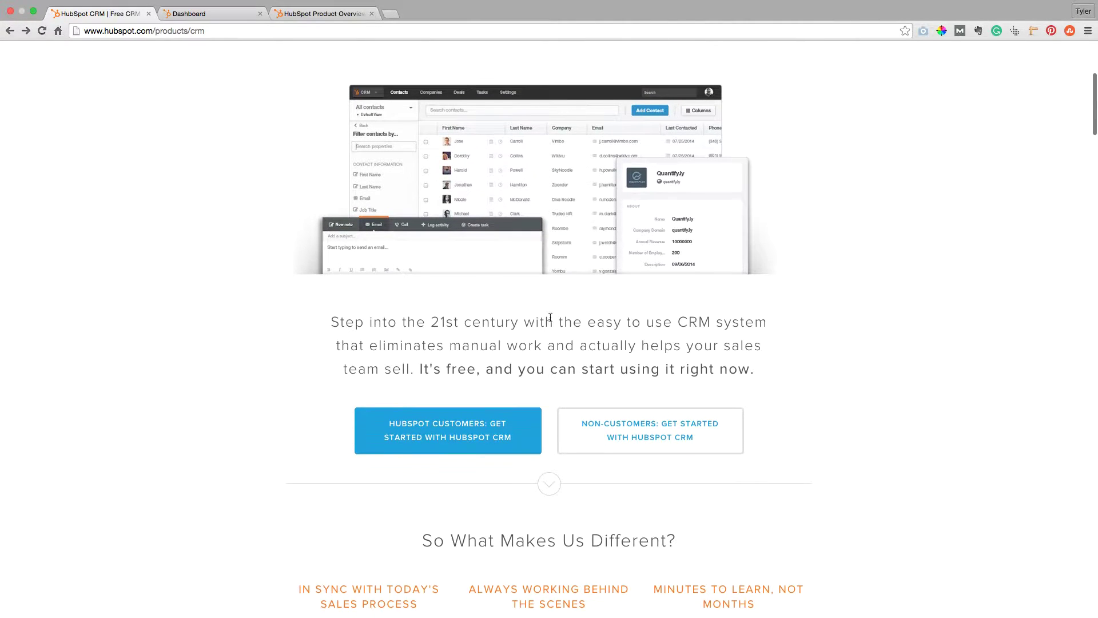
scroll(589, 325, up, 9)
scroll(612, 324, down, 13)
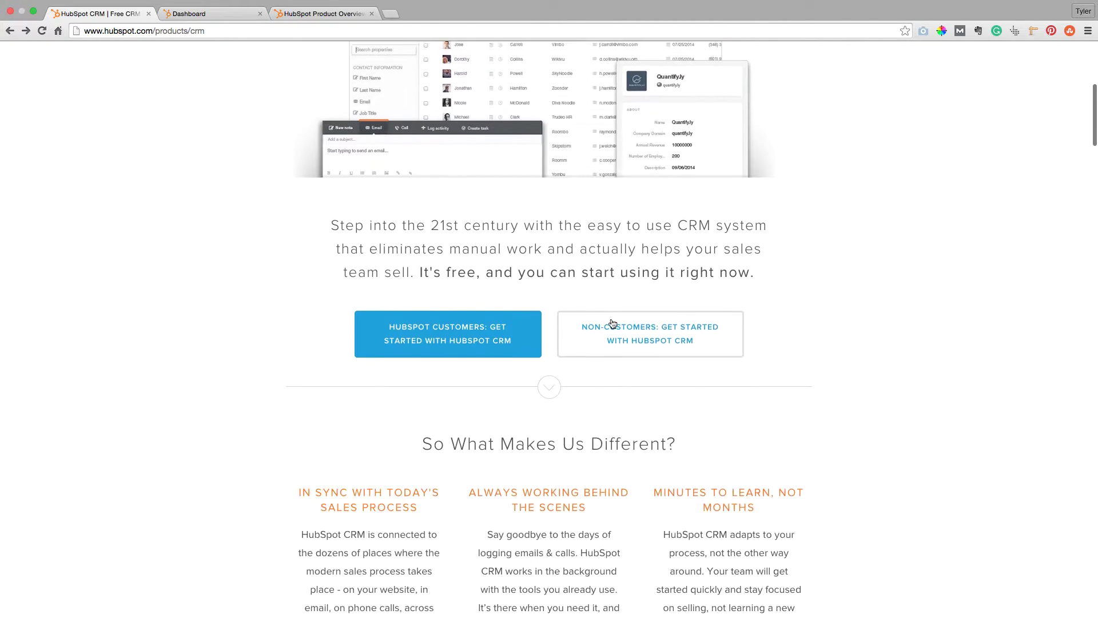
scroll(612, 324, down, 3)
click(633, 276)
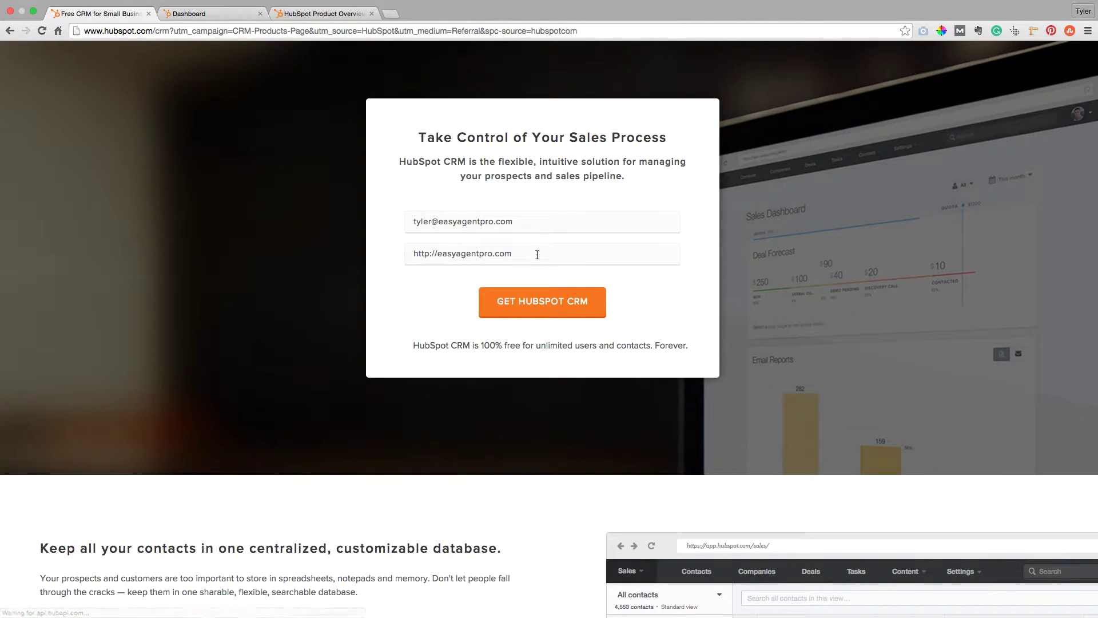
click(210, 18)
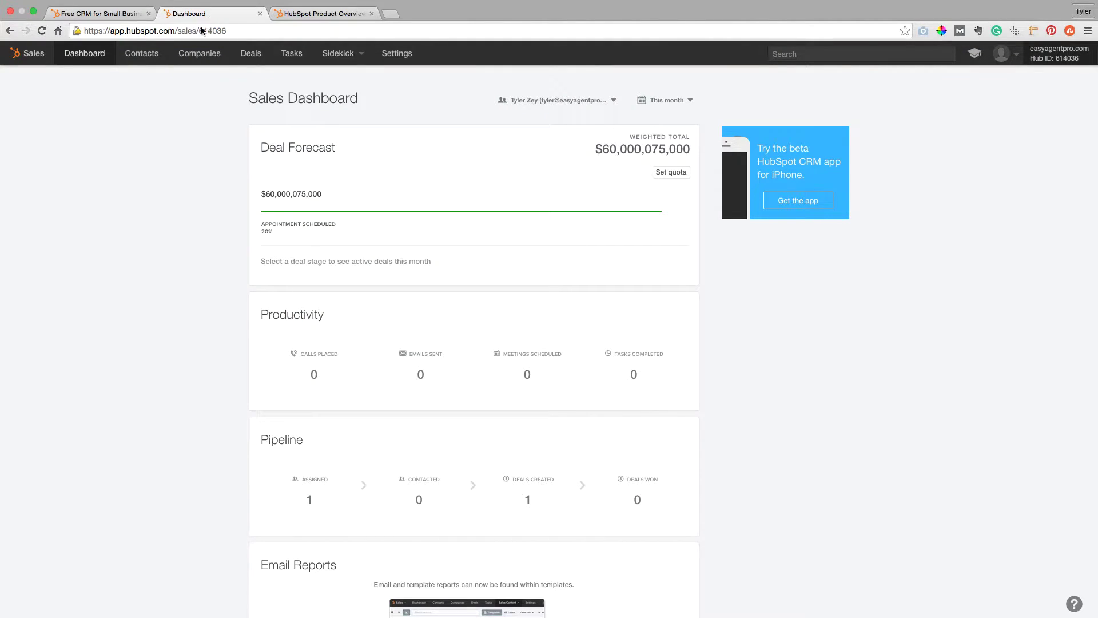
scroll(193, 232, down, 5)
scroll(193, 232, up, 6)
- Open the All contacts list and the Sidekick extension install page from the orange banner
click(133, 59)
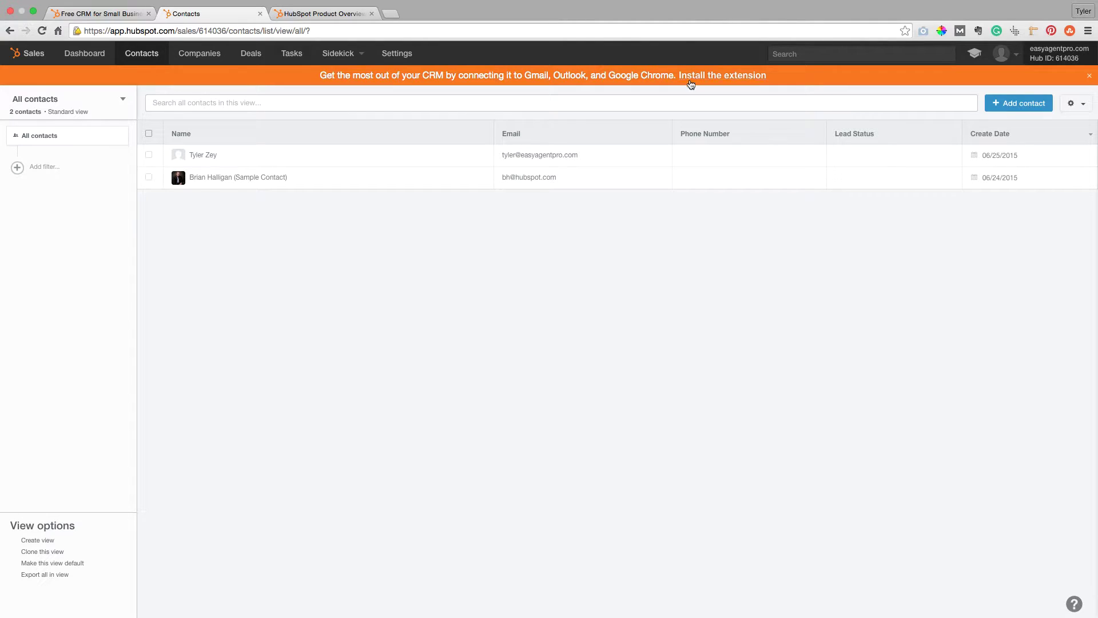
drag(543, 75, 558, 74)
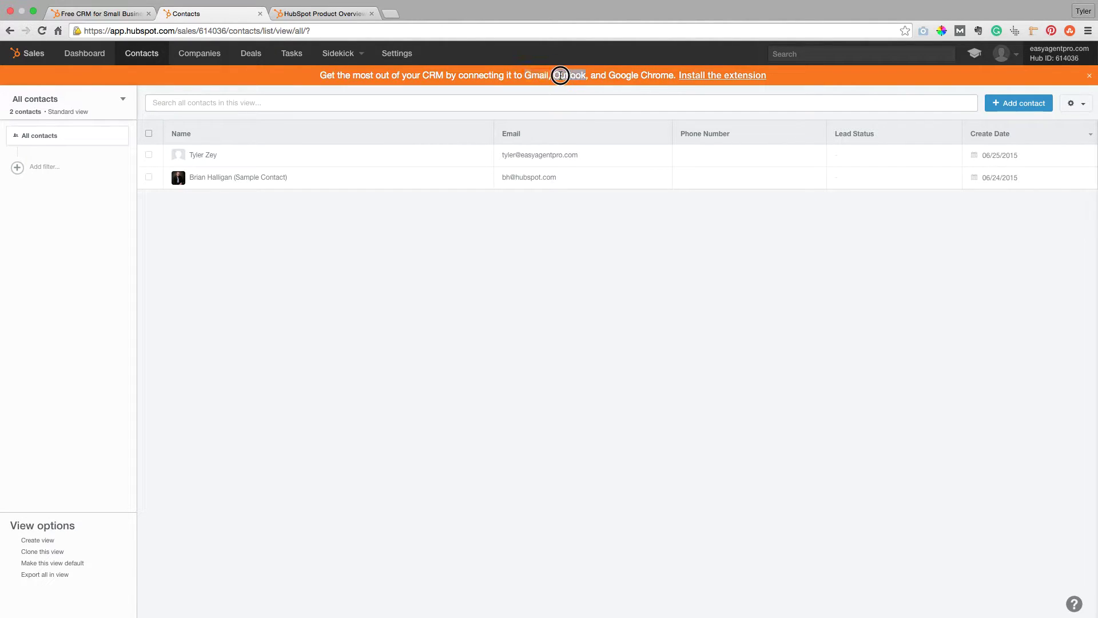
double_click(566, 75)
click(650, 84)
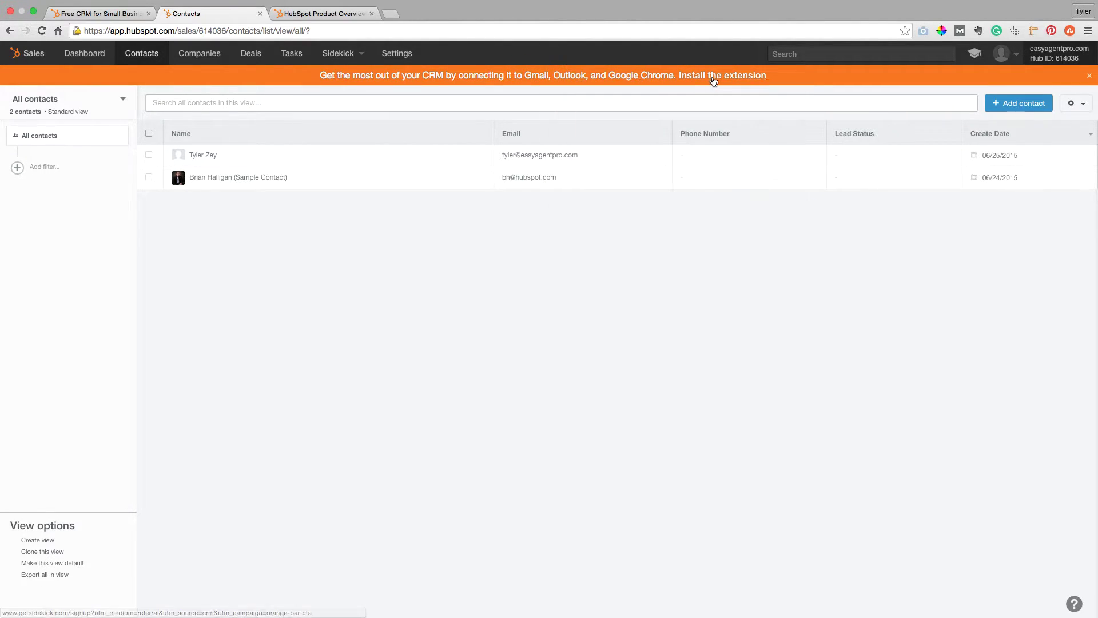
click(716, 81)
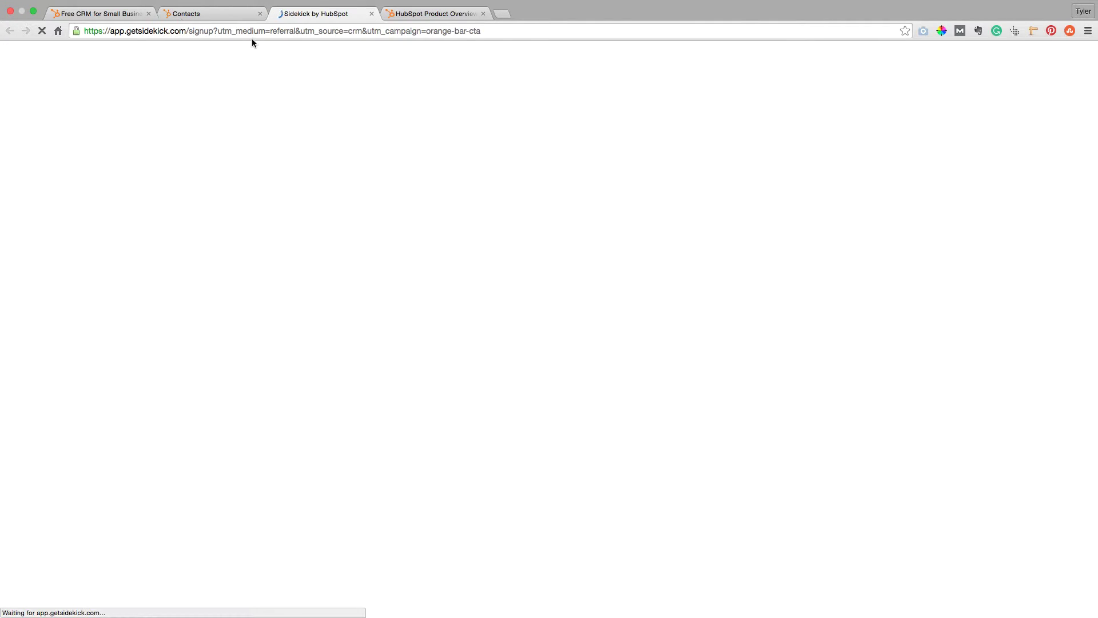
- Back on the contacts list, open the Add contact form and cancel it
click(226, 13)
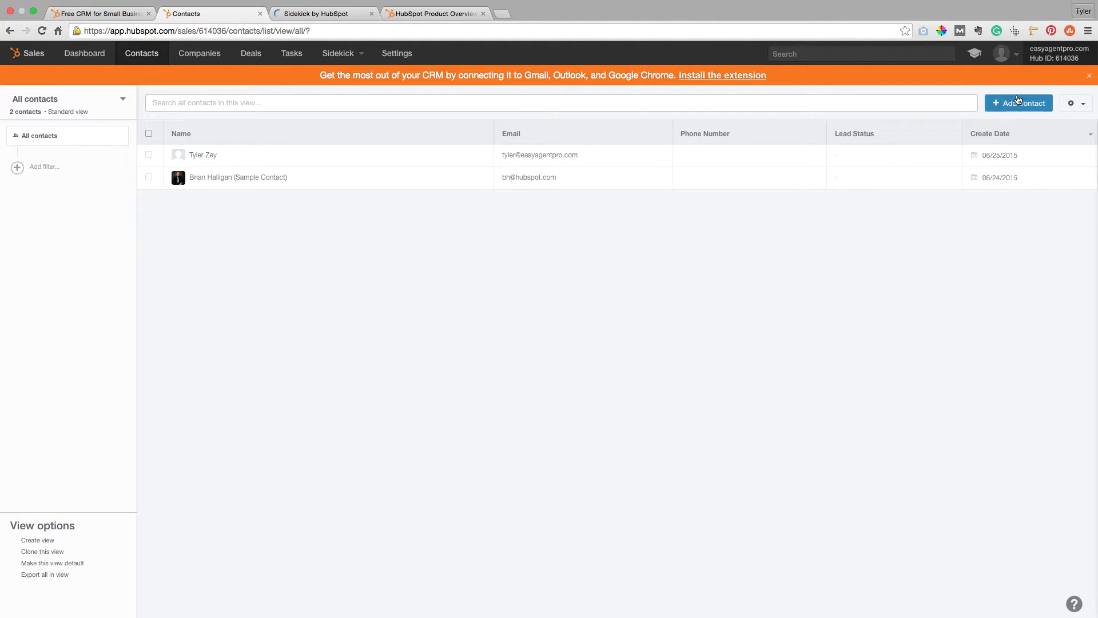
click(782, 103)
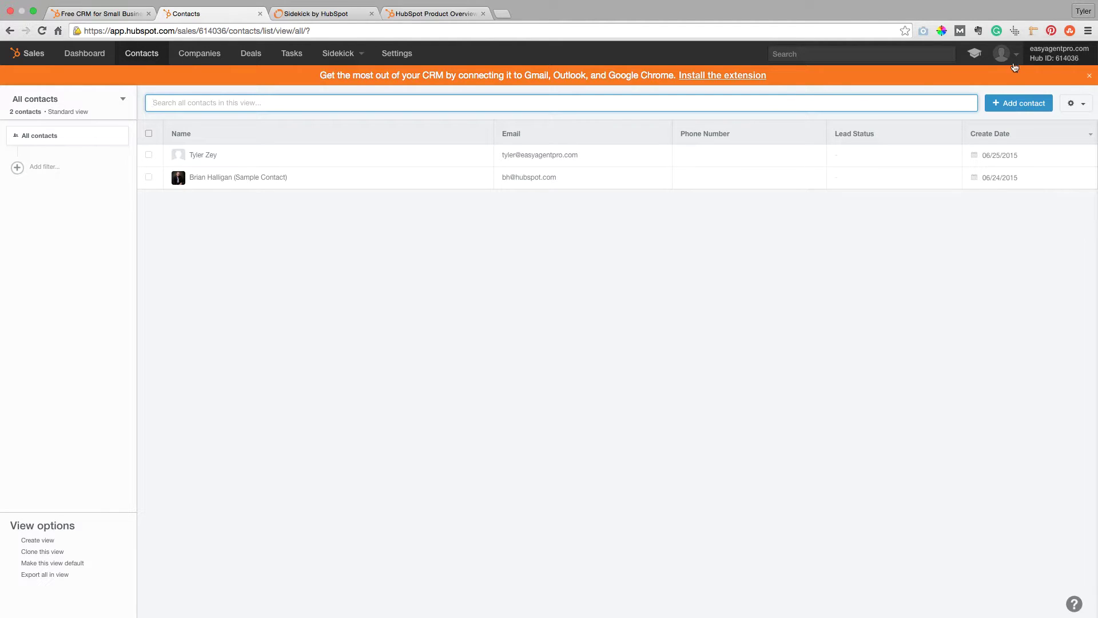
click(1017, 99)
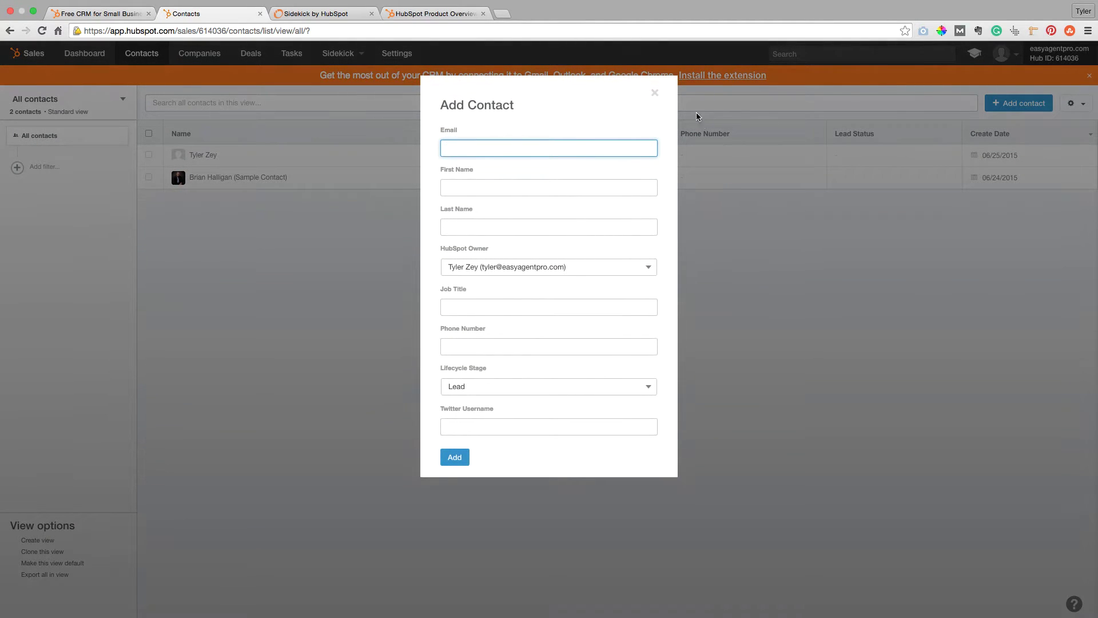
click(655, 92)
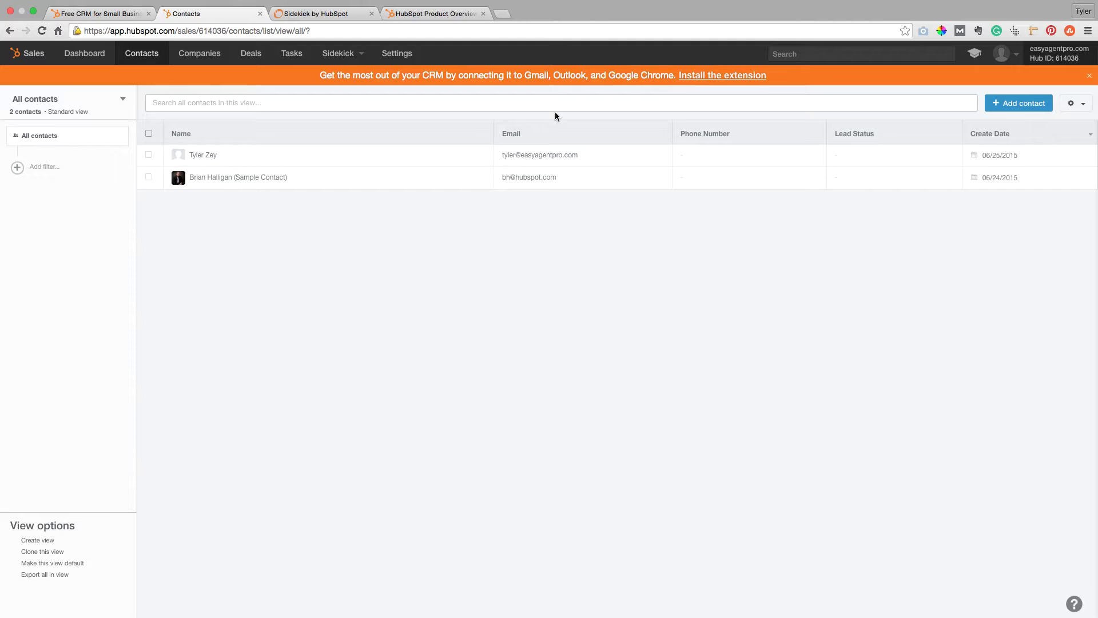
- Open the first contact's record, review lifecycle stages, and save it unchanged as Subscriber
click(213, 155)
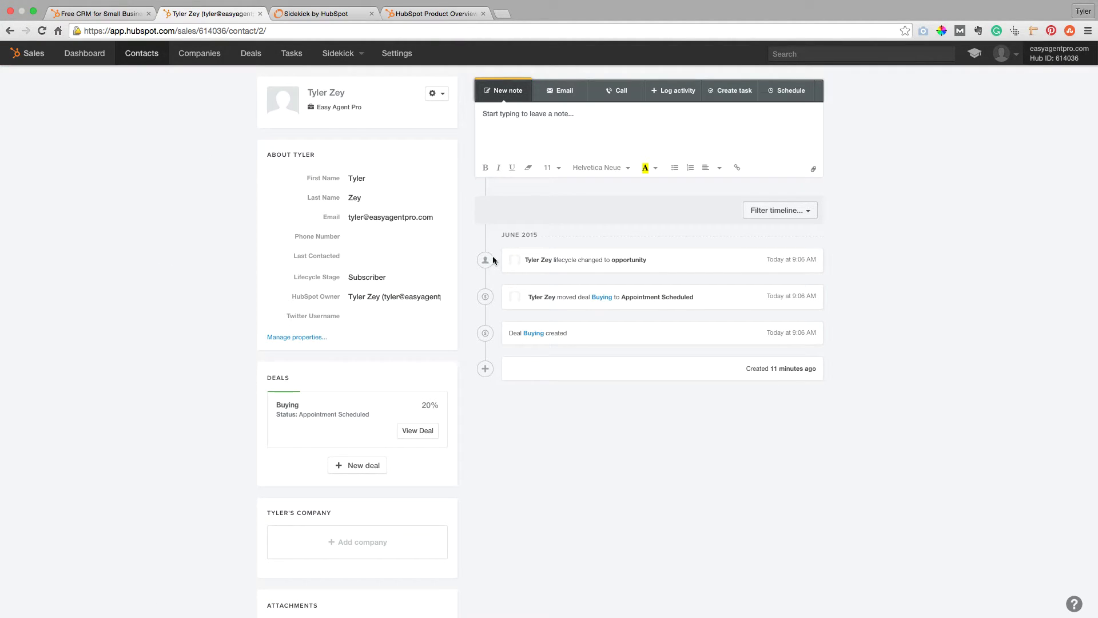
scroll(338, 220, down, 3)
scroll(337, 222, up, 4)
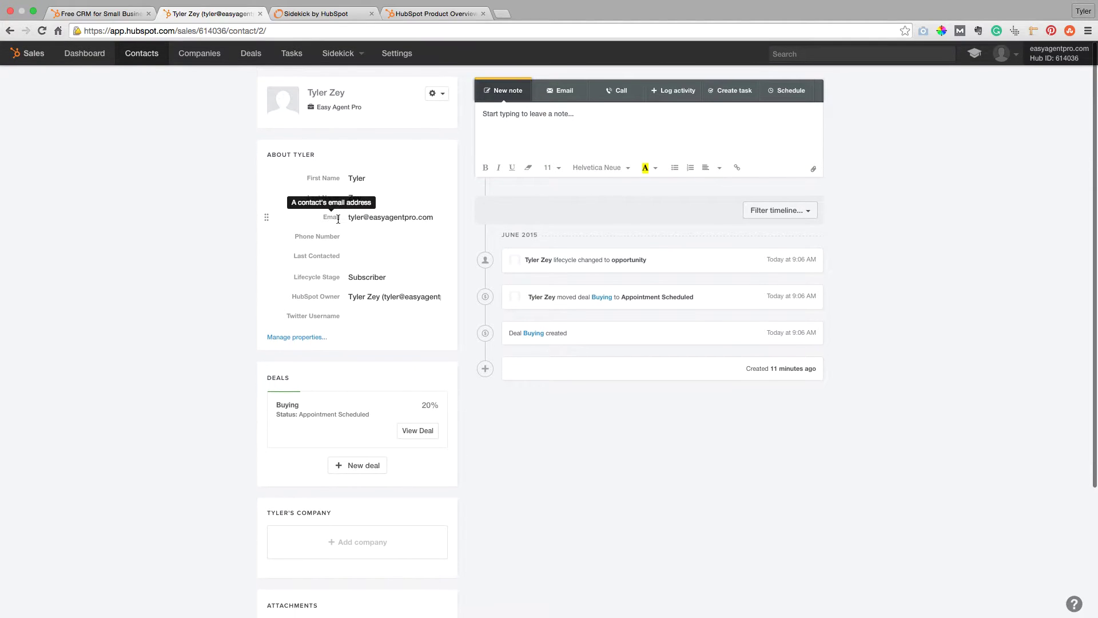
scroll(369, 455, down, 1)
scroll(509, 525, up, 1)
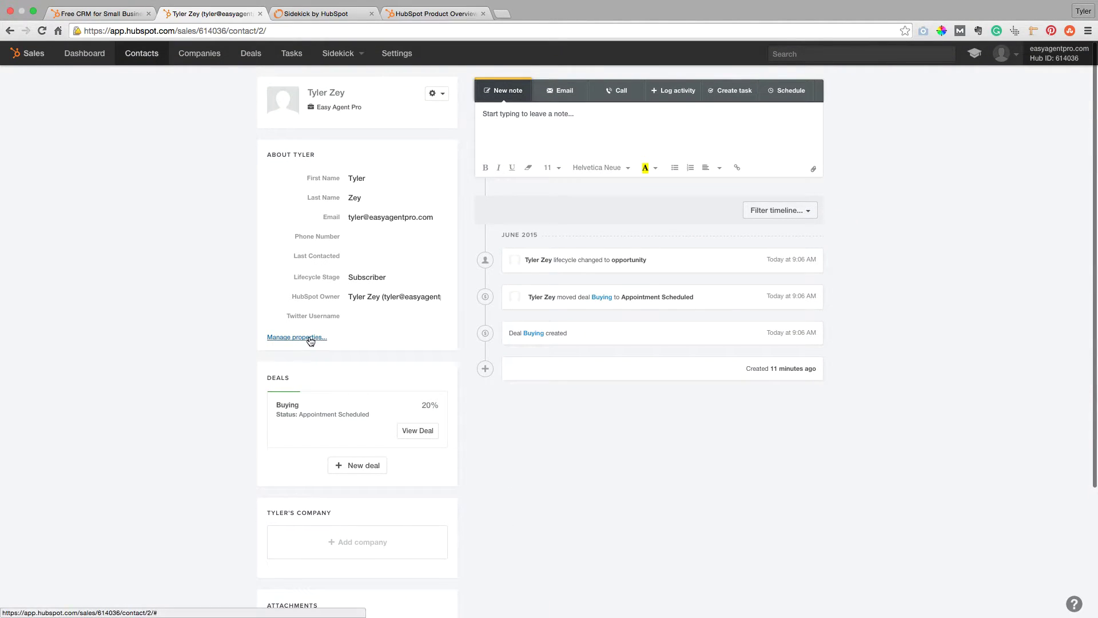
mouse_move(320, 312)
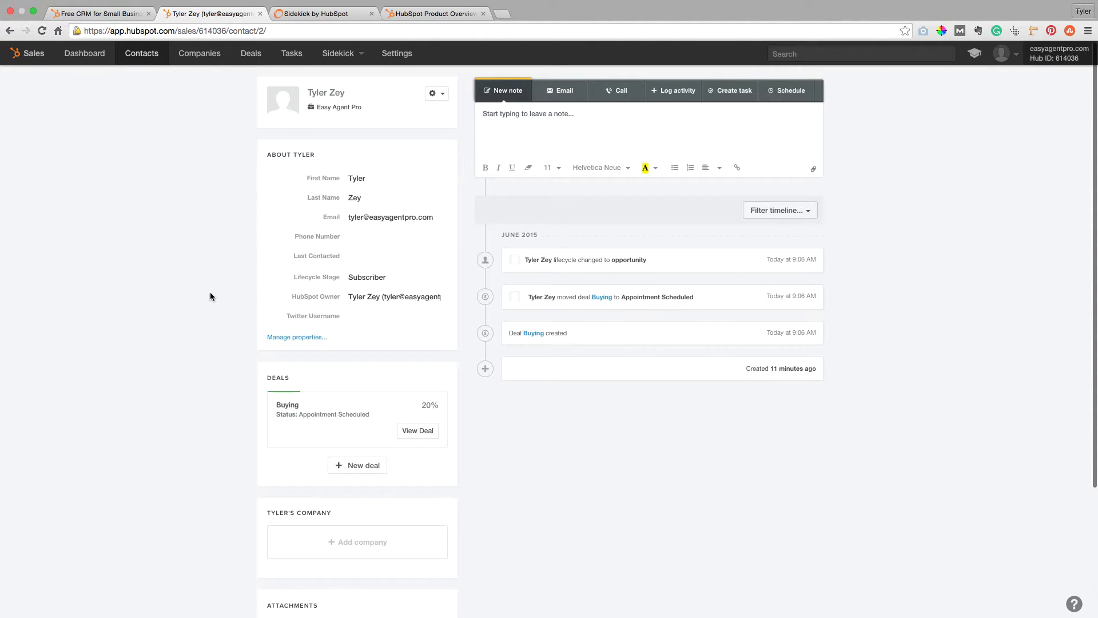
click(357, 279)
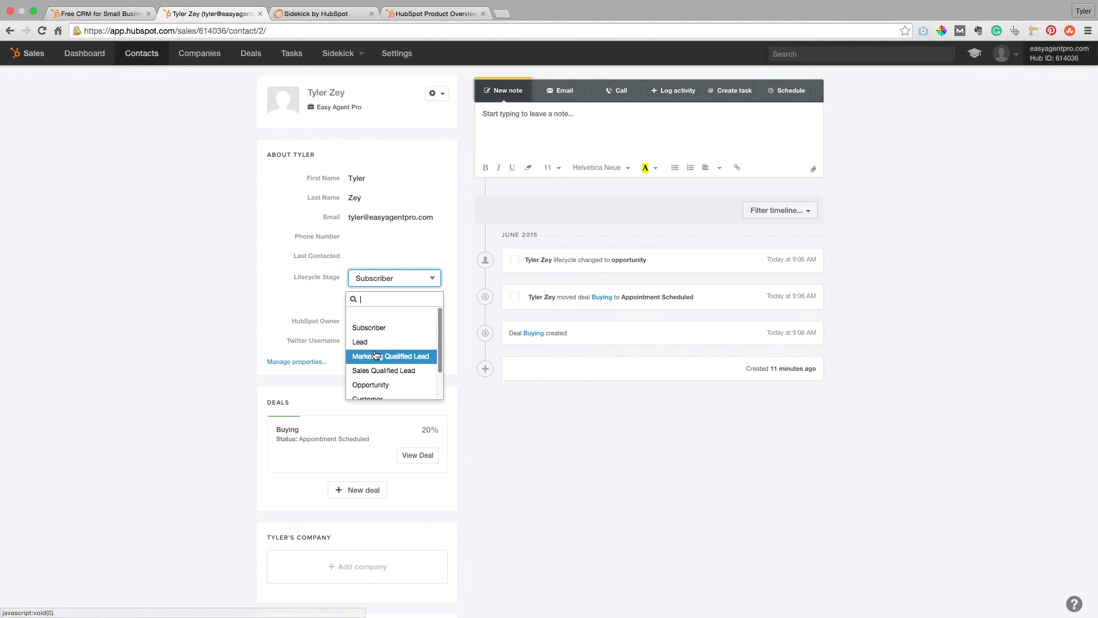
scroll(375, 349, down, 3)
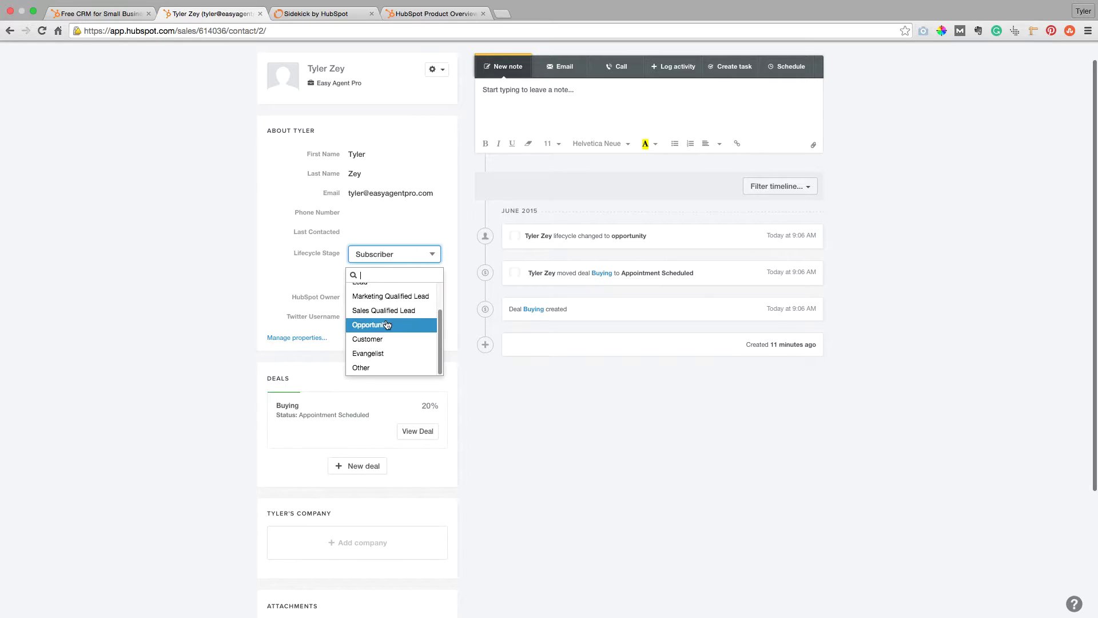
scroll(389, 320, up, 2)
scroll(387, 324, down, 1)
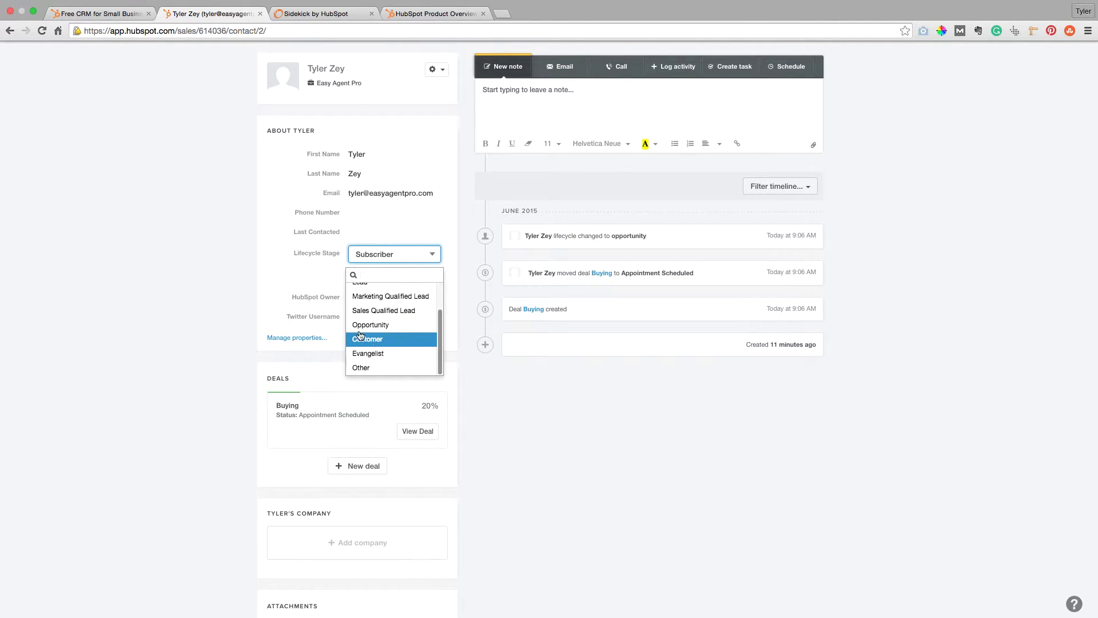
click(232, 255)
click(364, 276)
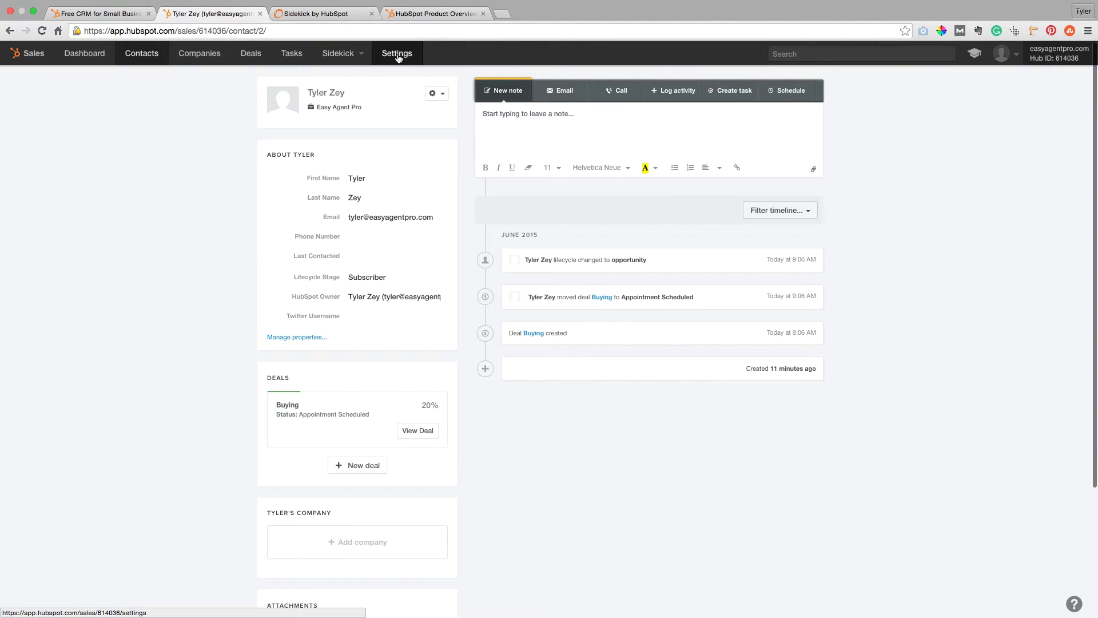
- Open and close the contact's gear actions menu without choosing an action
click(442, 96)
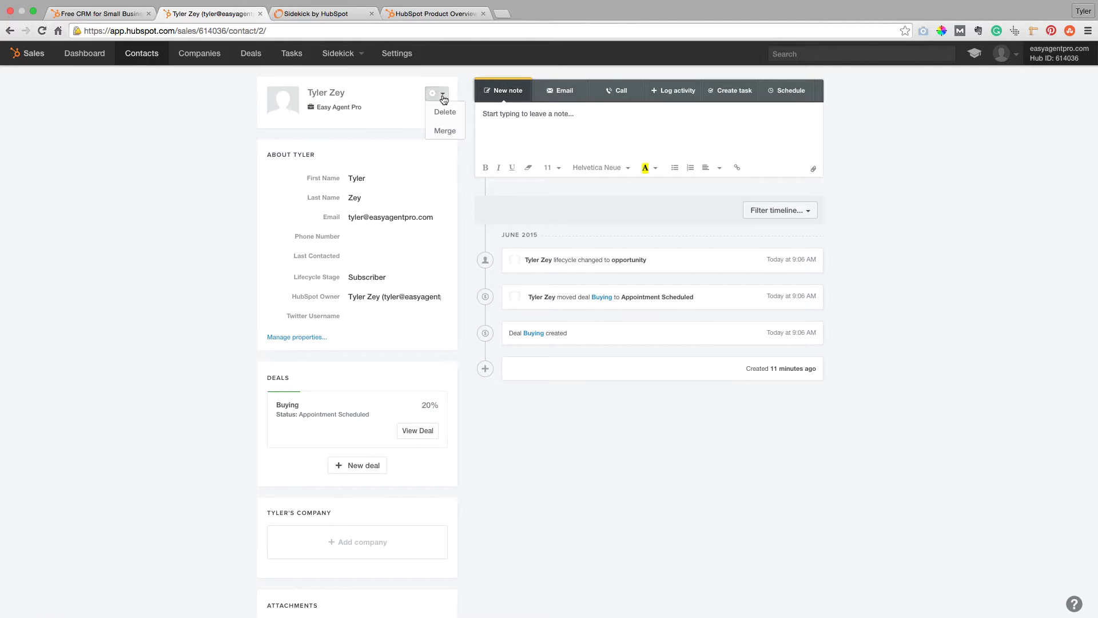
click(442, 97)
click(443, 97)
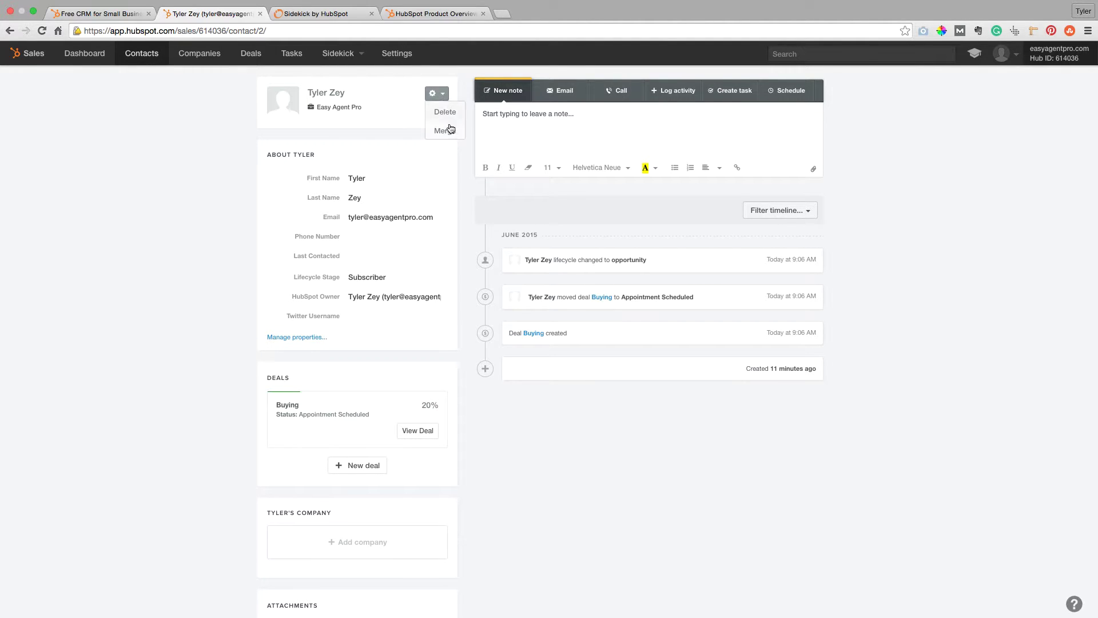
click(442, 95)
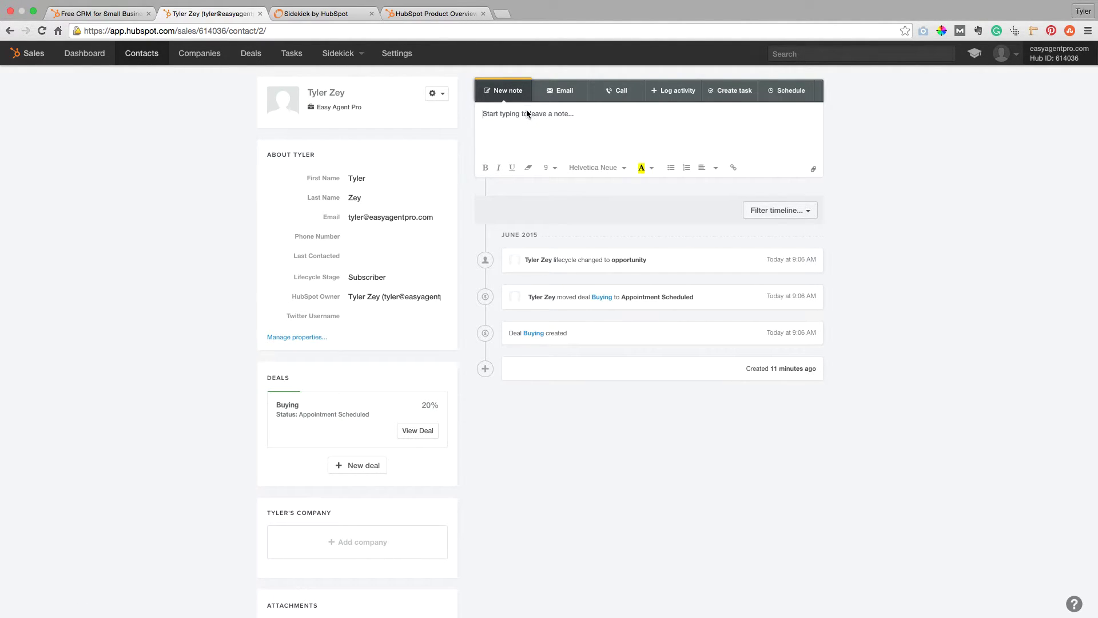
- Preview Email, Call, Log activity and Create task, ending on the Schedule form for 06/25/2015
click(563, 91)
click(620, 96)
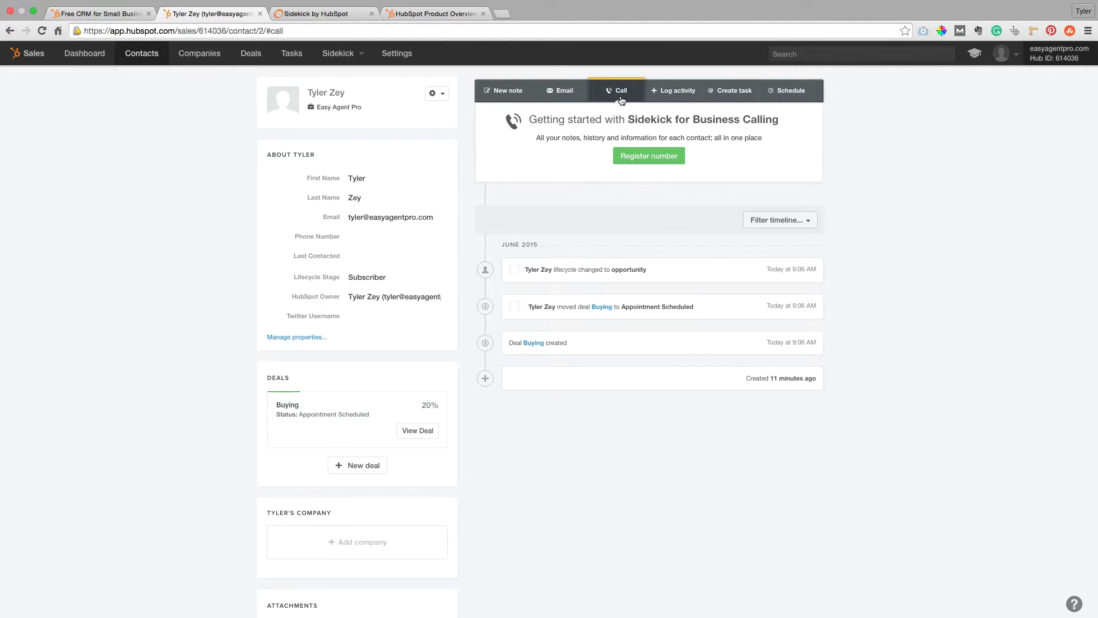
click(663, 97)
click(738, 97)
click(790, 101)
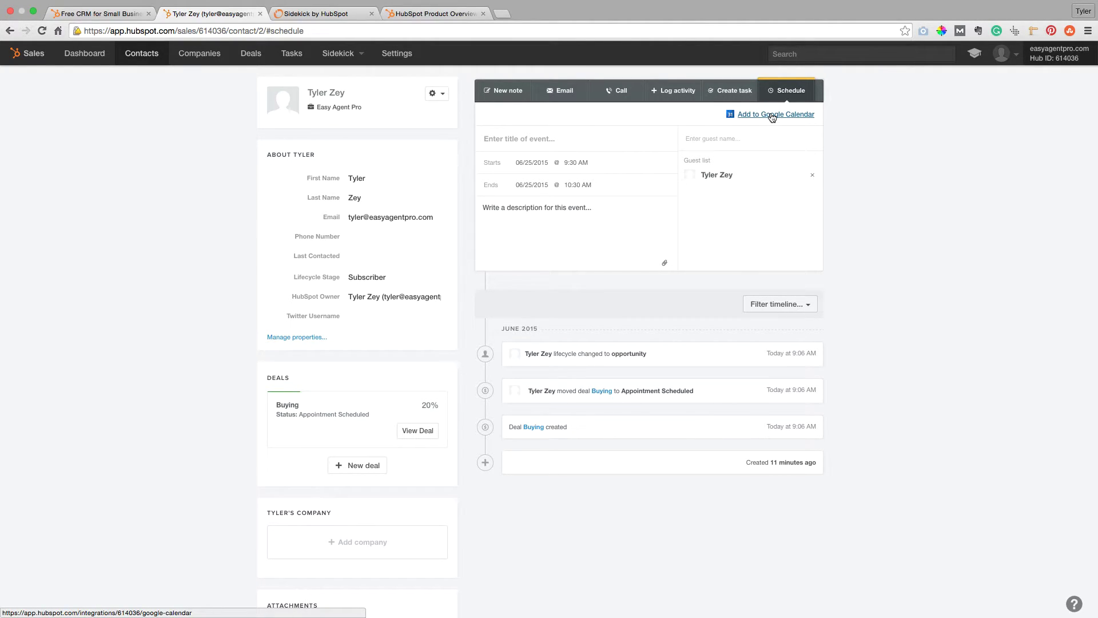
scroll(698, 327, down, 5)
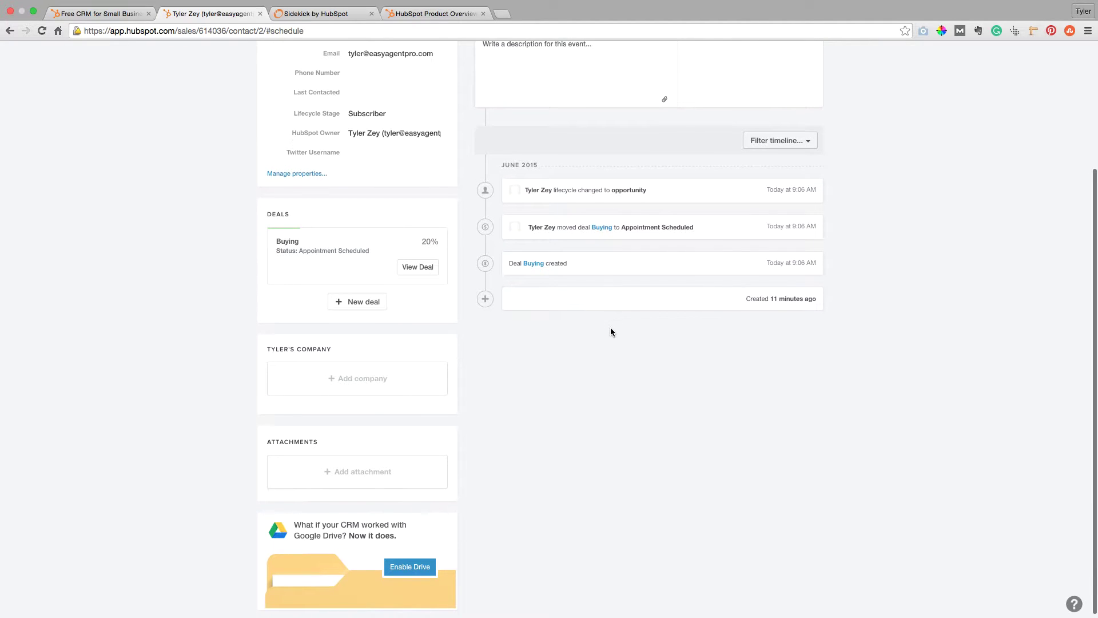
- Start a new deal for the contact named 'Home Sale - Tyler'
click(361, 303)
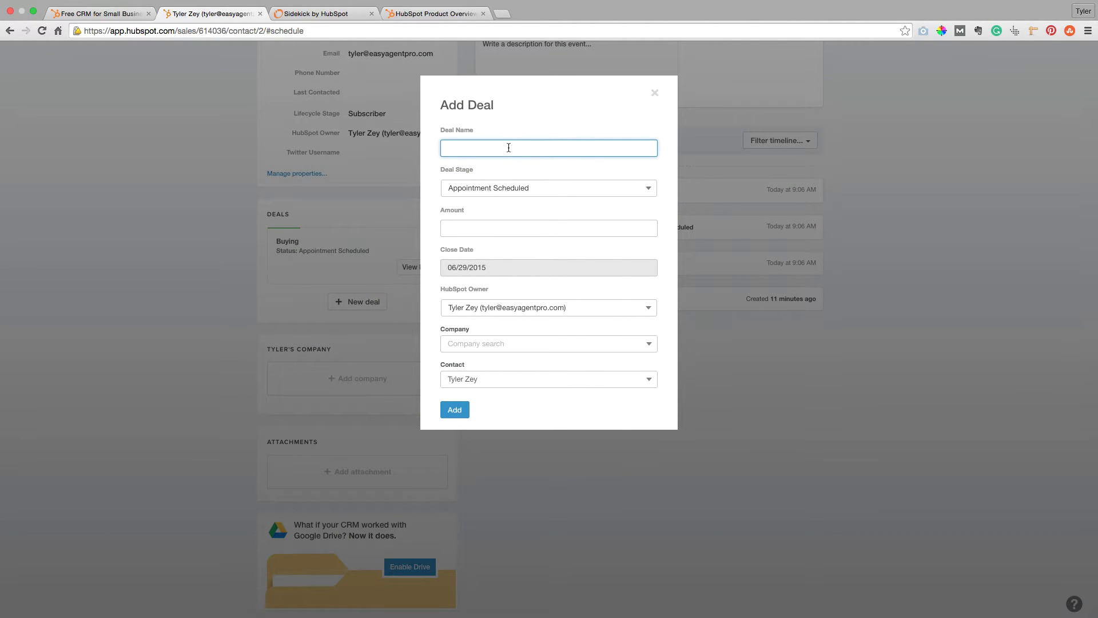
text(Home Sale)
key(Tab)
key(shift+Tab)
click(485, 148)
text(- Tyler)
key(Tab)
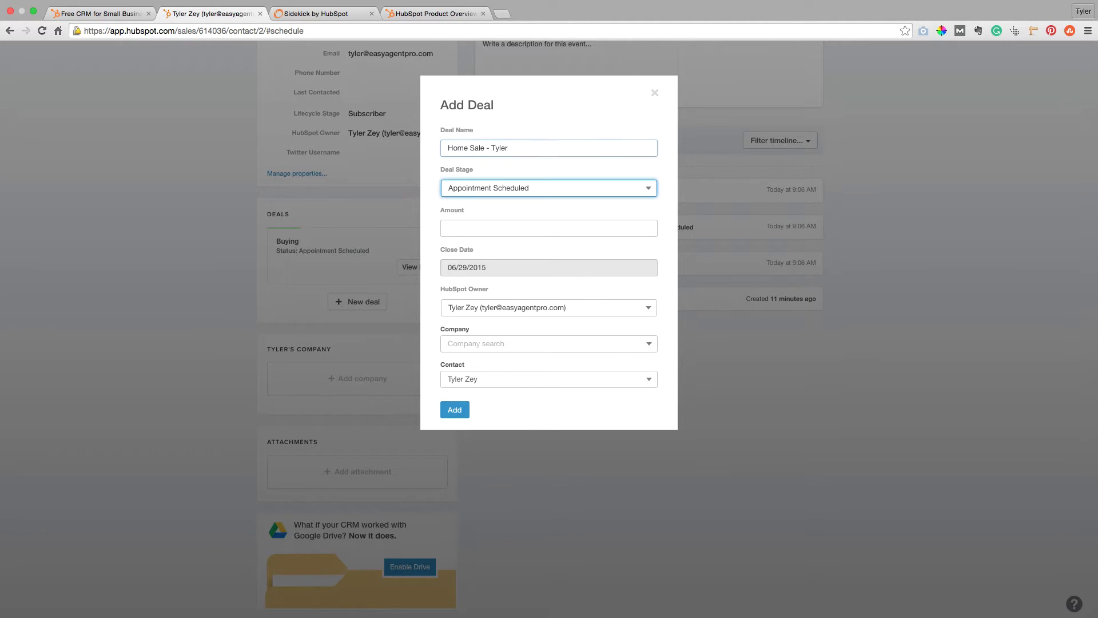
- Keep the stage at Appointment Scheduled and enter an amount of $500,000
click(509, 189)
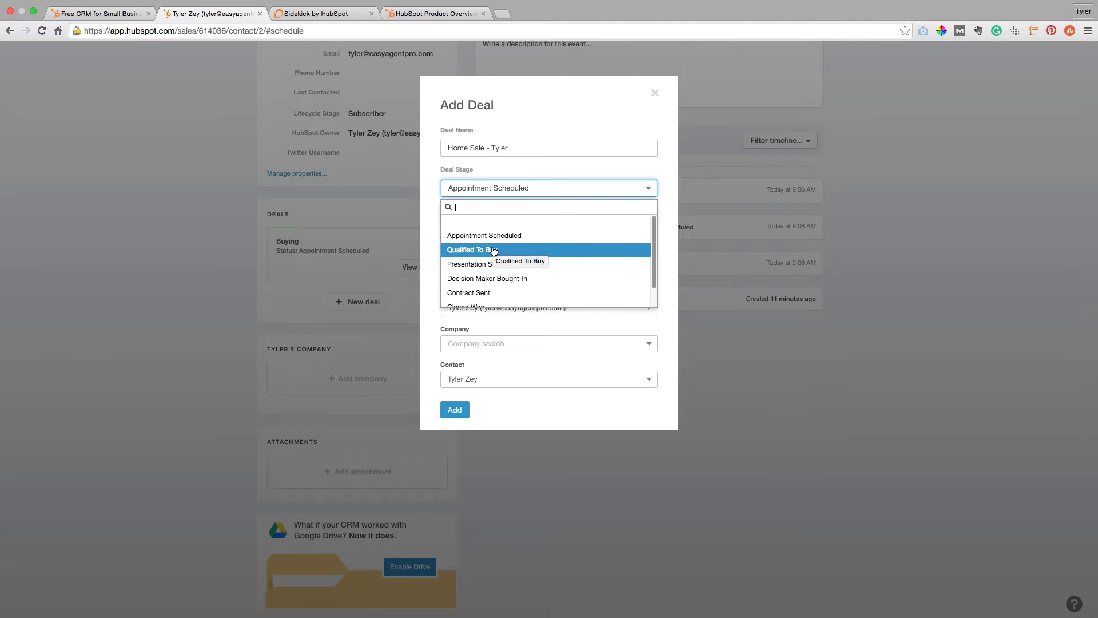
scroll(482, 300, down, 2)
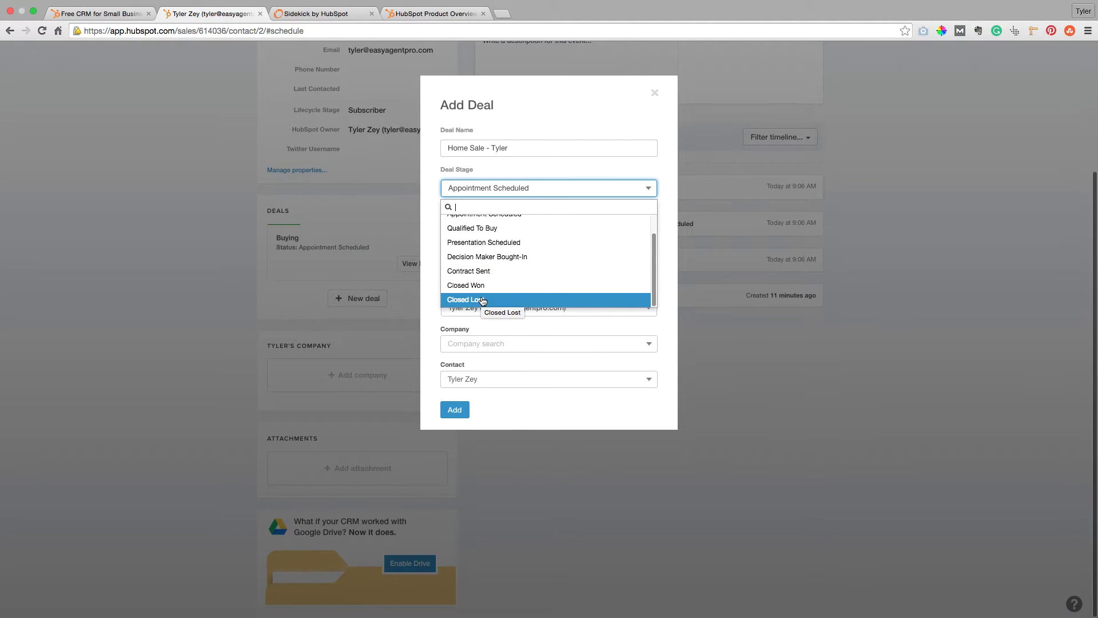
scroll(500, 274, up, 1)
click(499, 230)
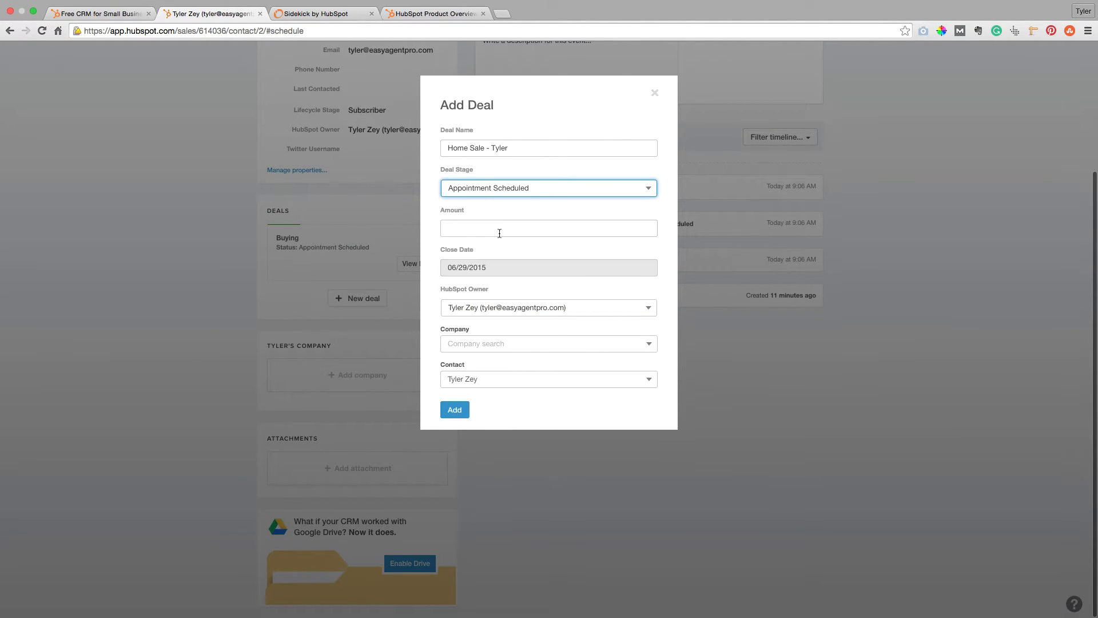
click(499, 233)
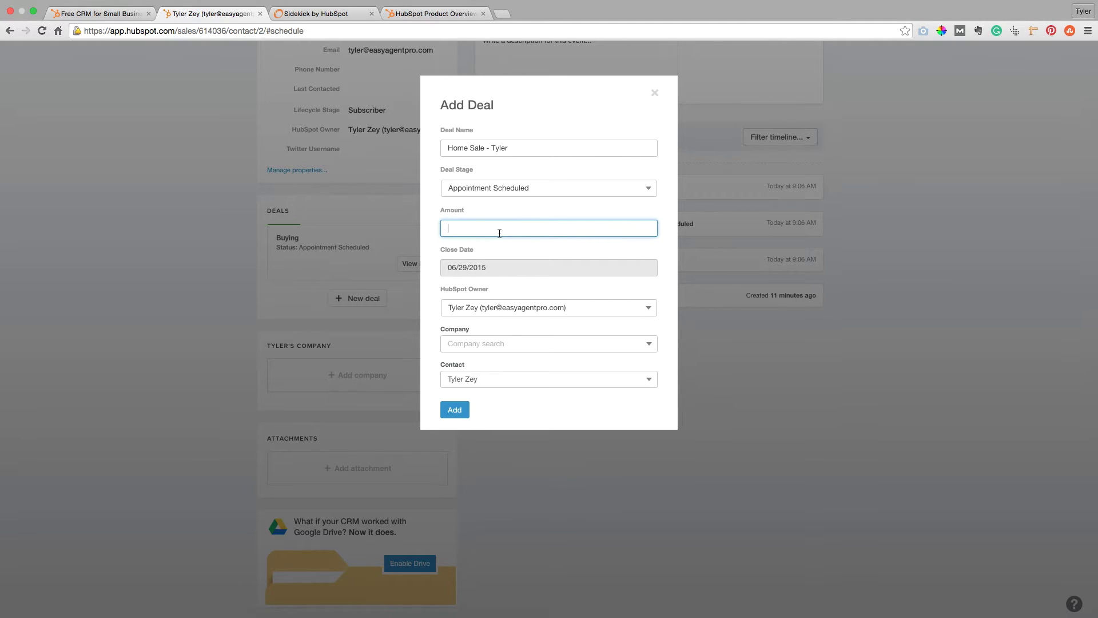
text(500,000)
text($)
click(586, 265)
- Set the close date to 07/01/2015, leave owner and company unchanged, and add the deal
click(560, 267)
click(549, 268)
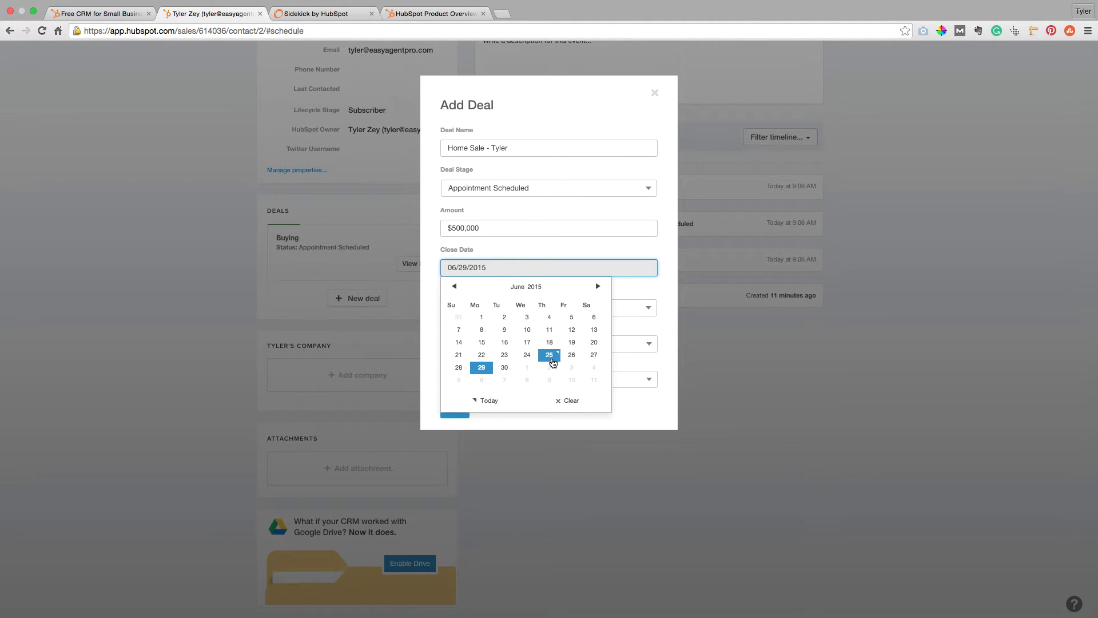
click(598, 288)
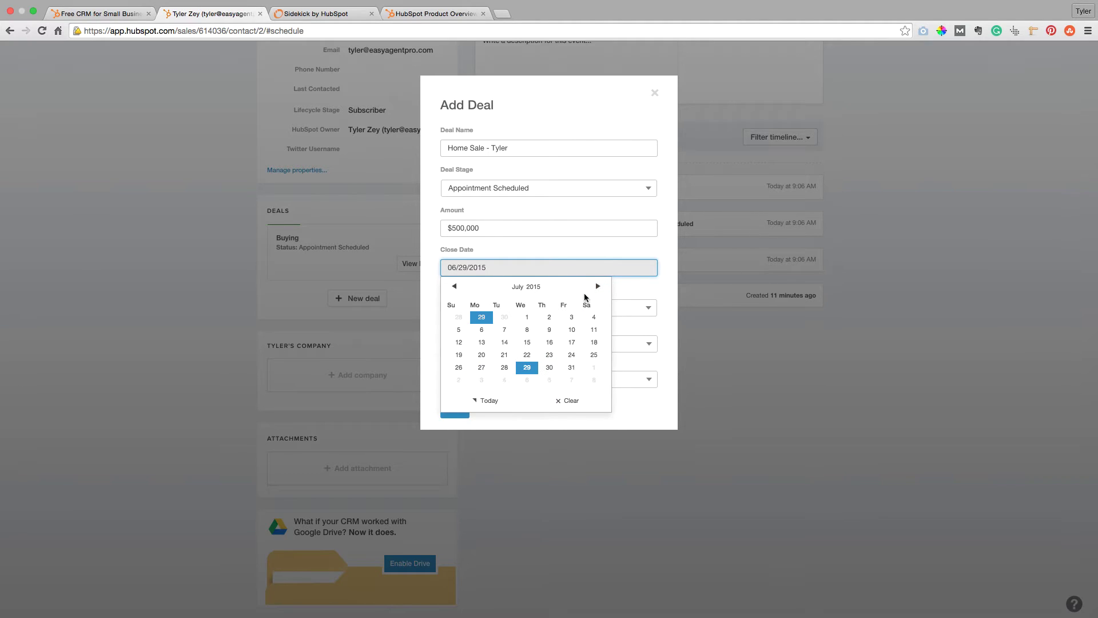
click(526, 318)
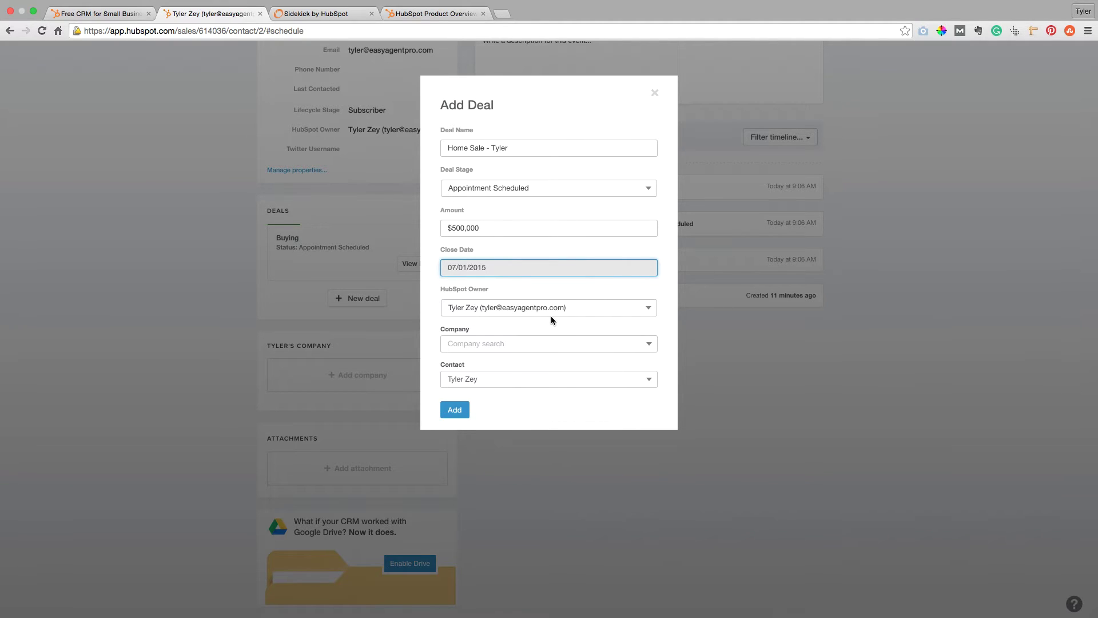
click(513, 312)
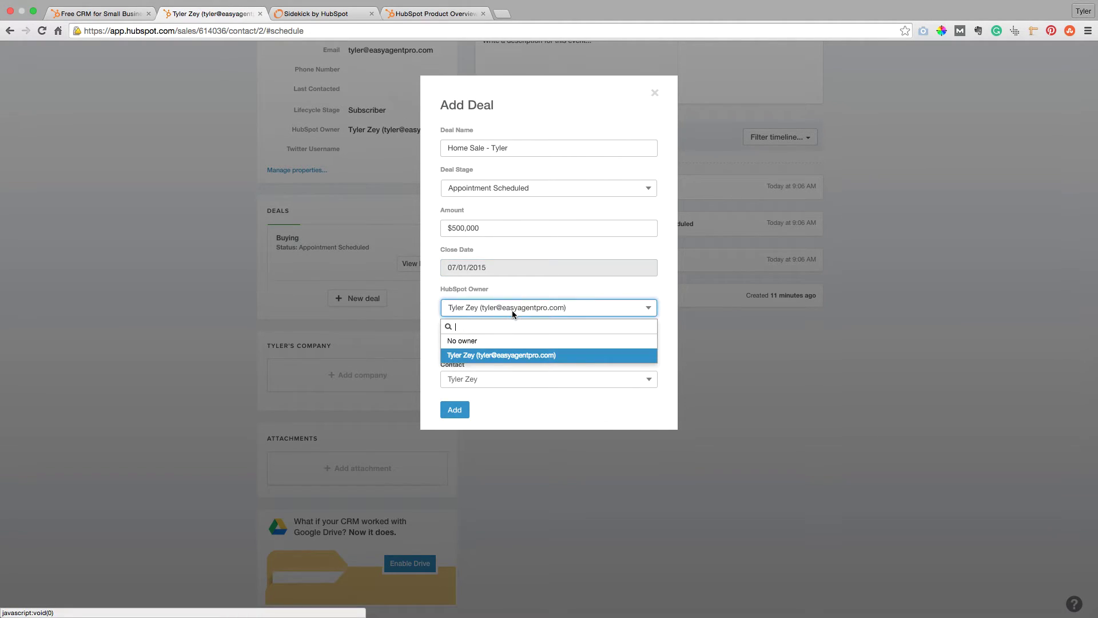
click(511, 313)
click(511, 313)
click(511, 313)
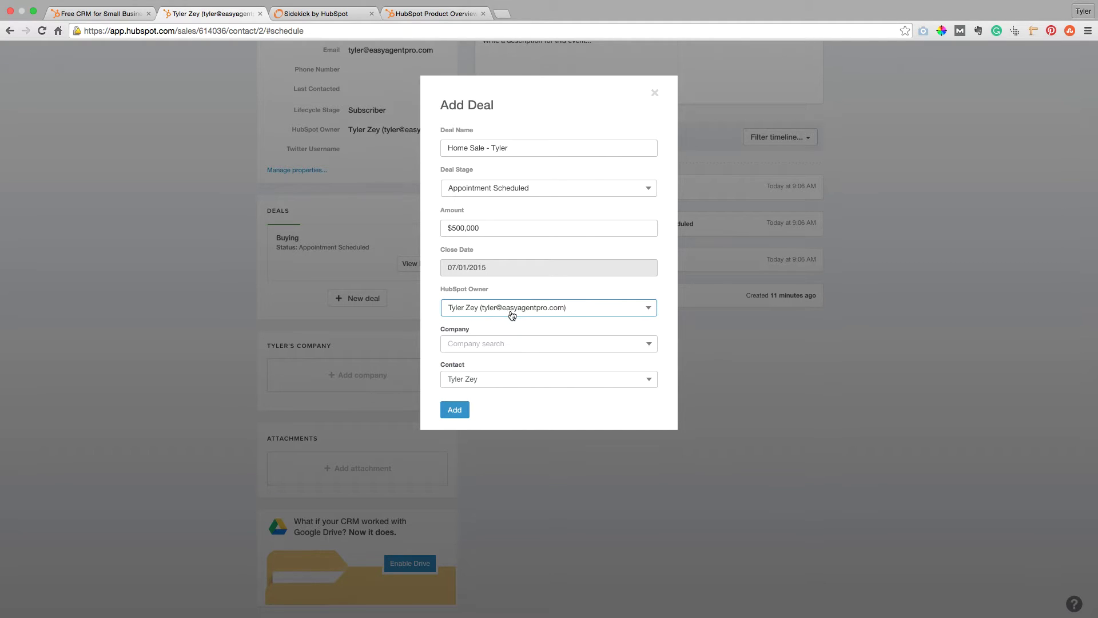
click(497, 343)
click(493, 343)
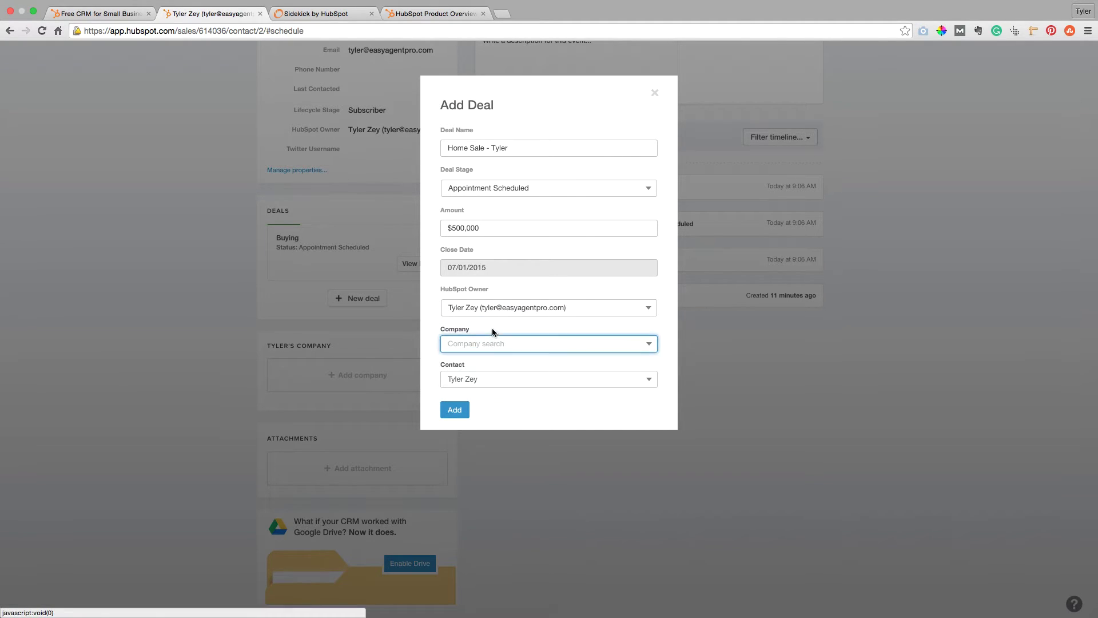
click(458, 412)
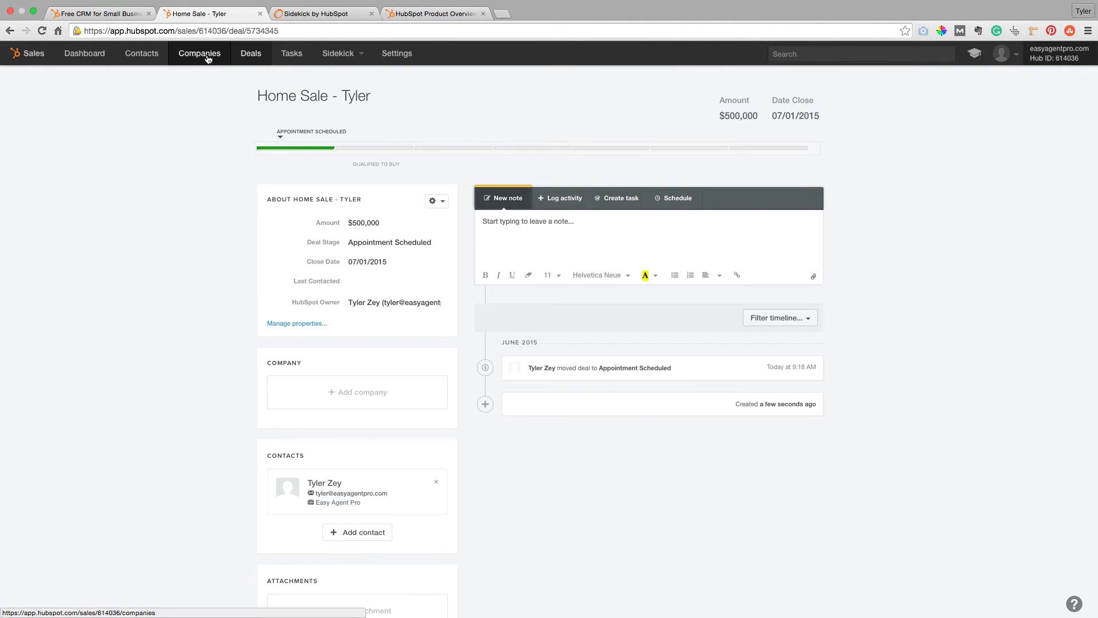
- Open the Buying deal from the deals pipeline and save it with its close date unchanged
click(141, 54)
click(251, 54)
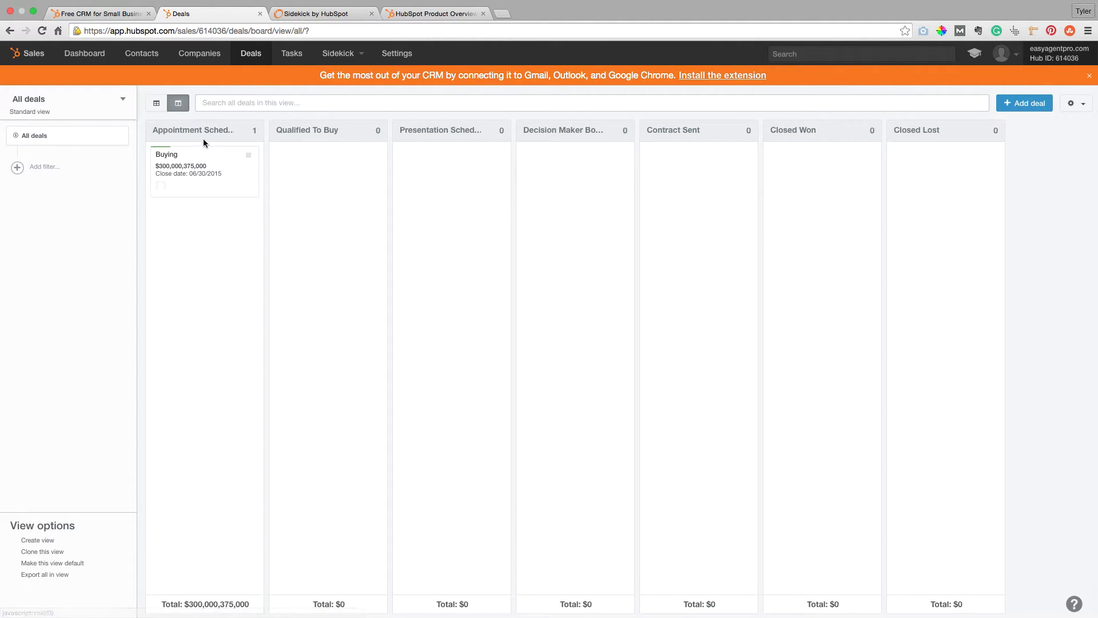
click(172, 156)
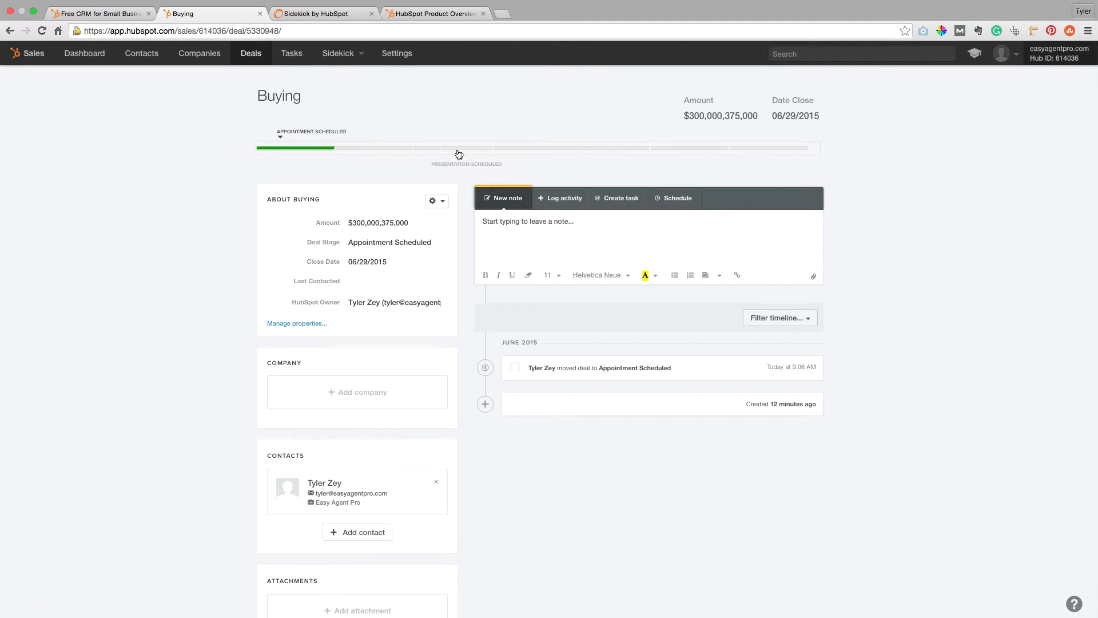
click(789, 121)
click(412, 107)
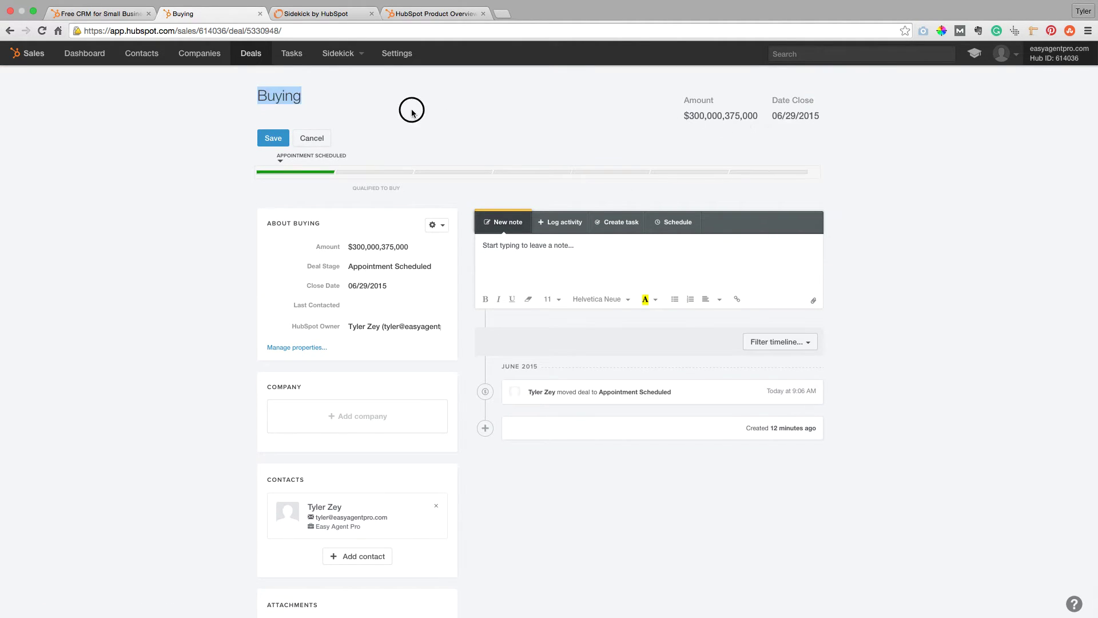
click(266, 139)
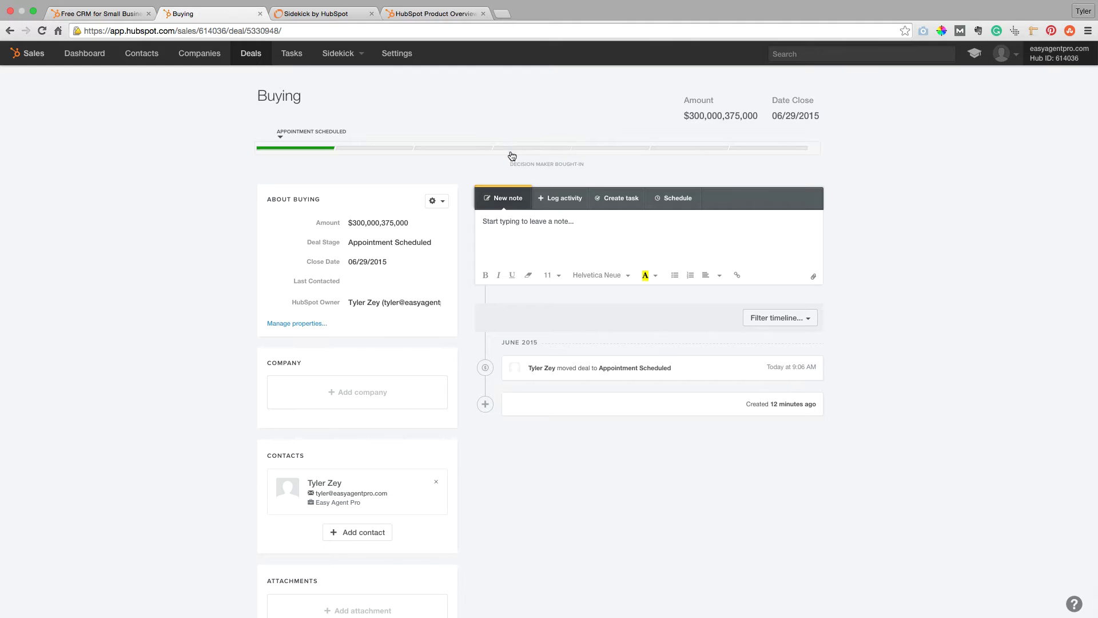
- Preview the deal's Log activity, Task and Schedule options, then open the New note composer
click(550, 200)
click(625, 199)
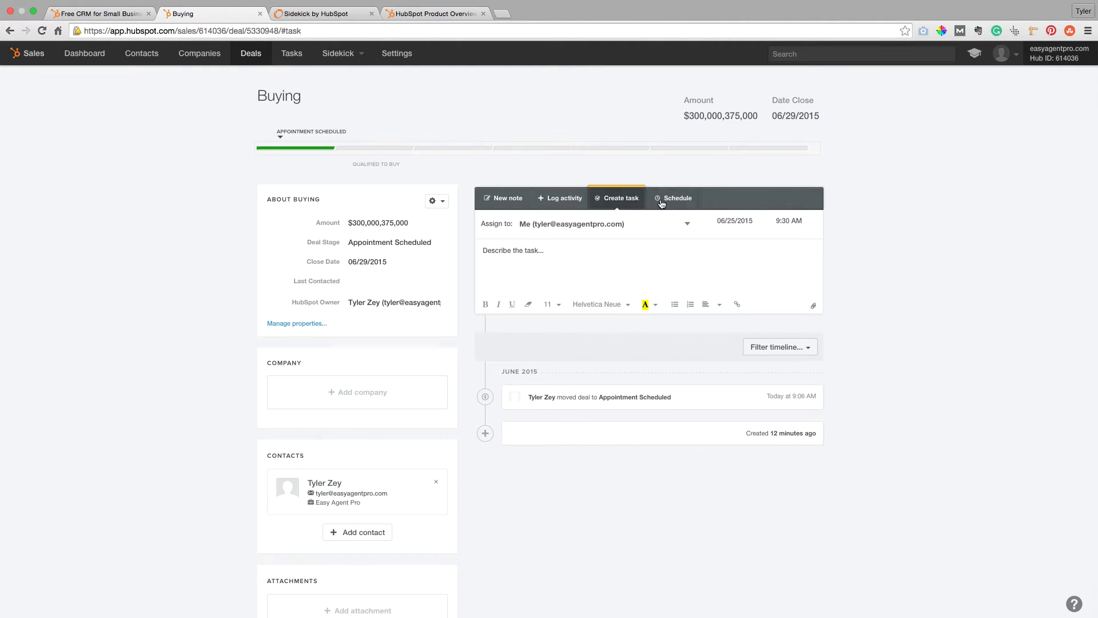
click(666, 200)
click(516, 206)
scroll(510, 344, down, 3)
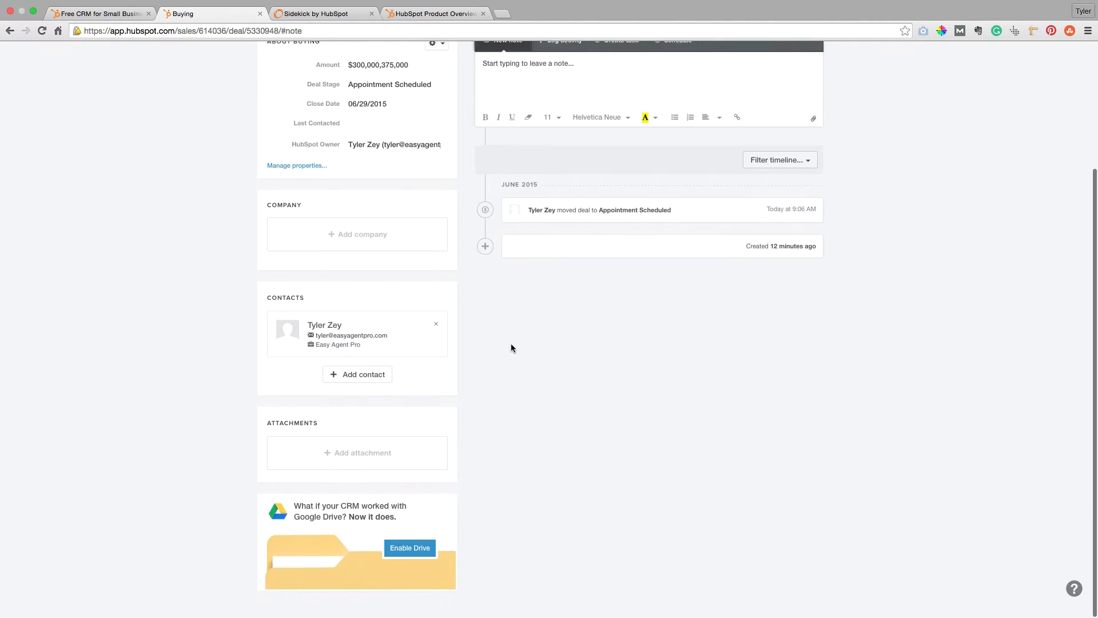
scroll(510, 343, up, 3)
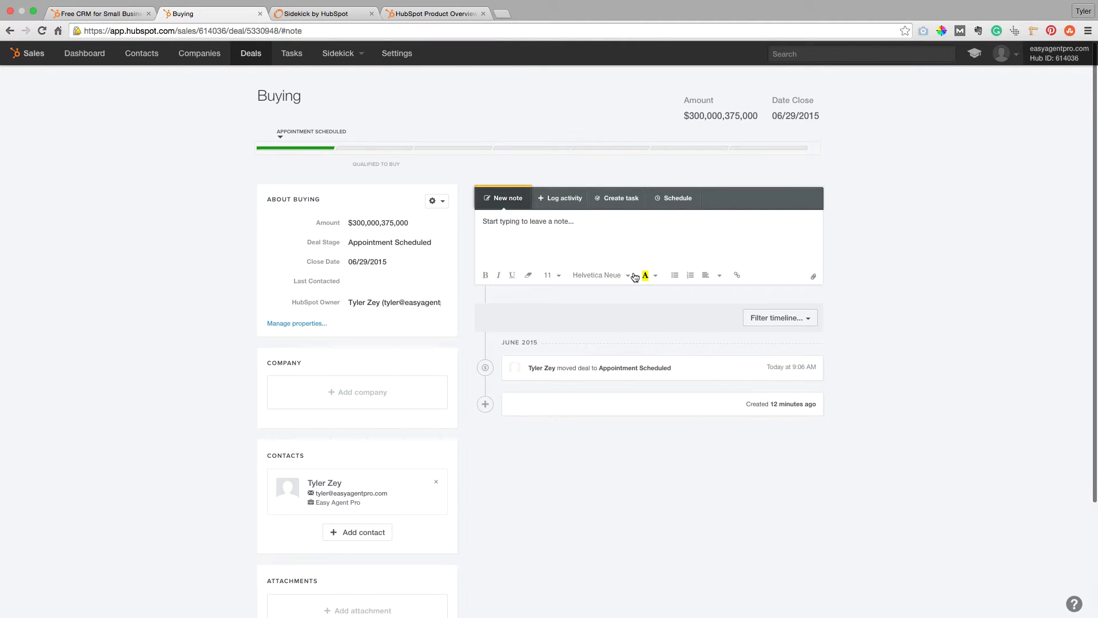
- Visit the Companies and Contacts lists, then open the Admin settings
click(198, 52)
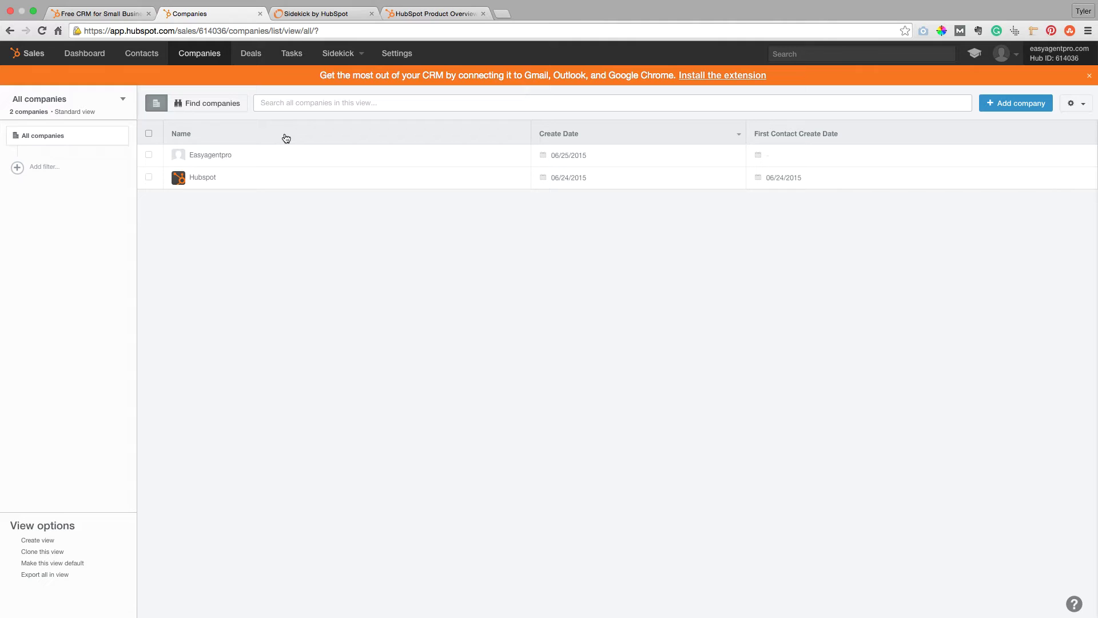
click(140, 55)
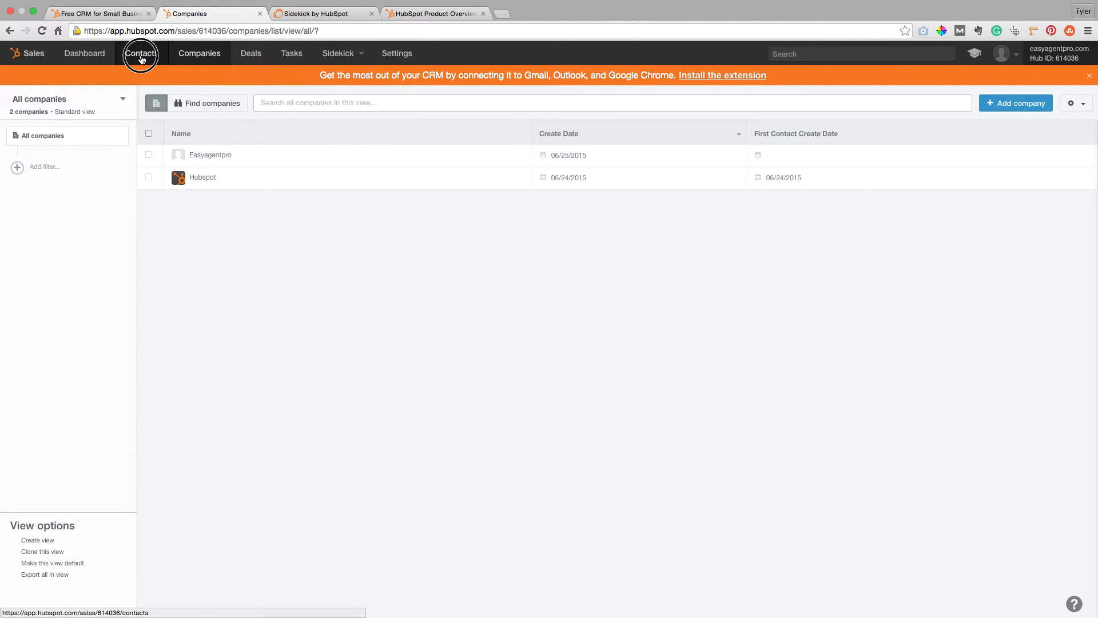
mouse_move(354, 59)
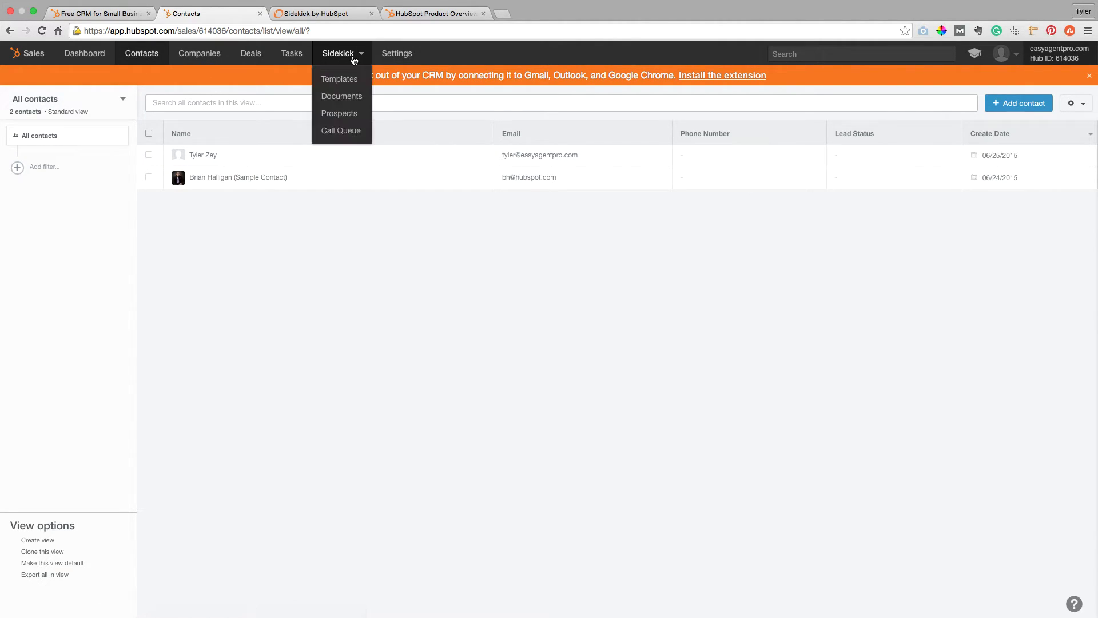
click(396, 53)
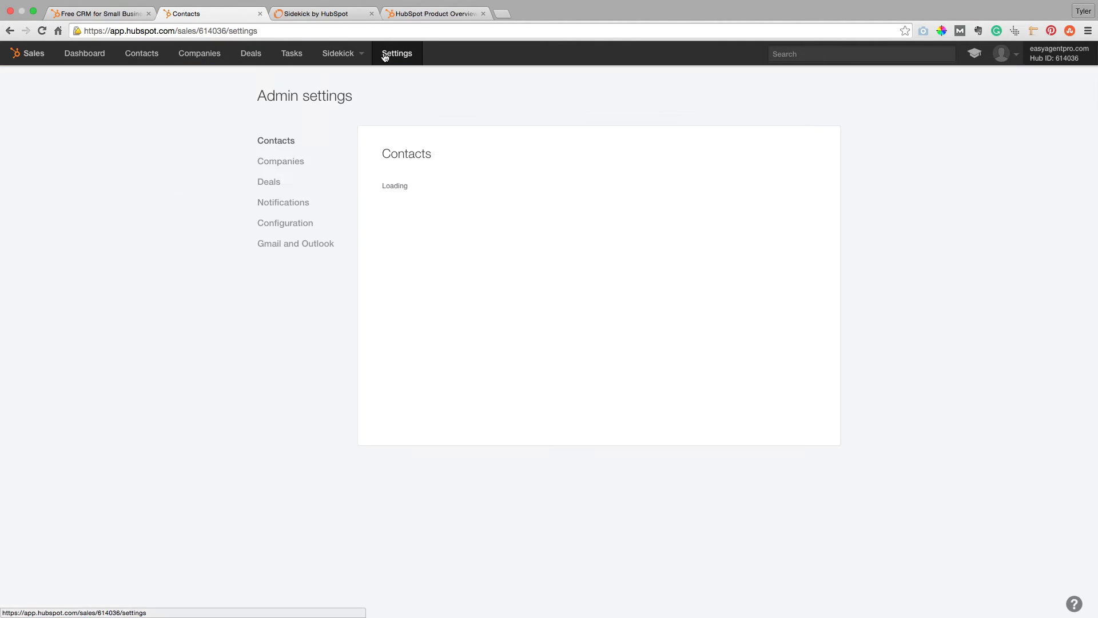
- In Deals settings, delete the Qualified To Buy stage by dragging it onto the delete zone
click(281, 163)
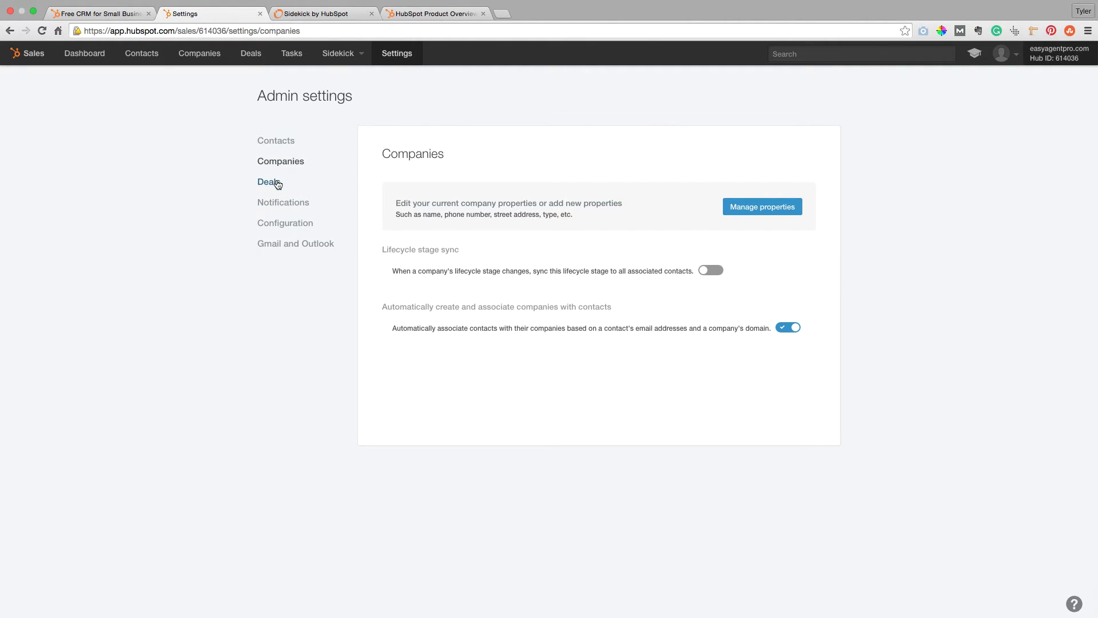
click(276, 183)
click(755, 268)
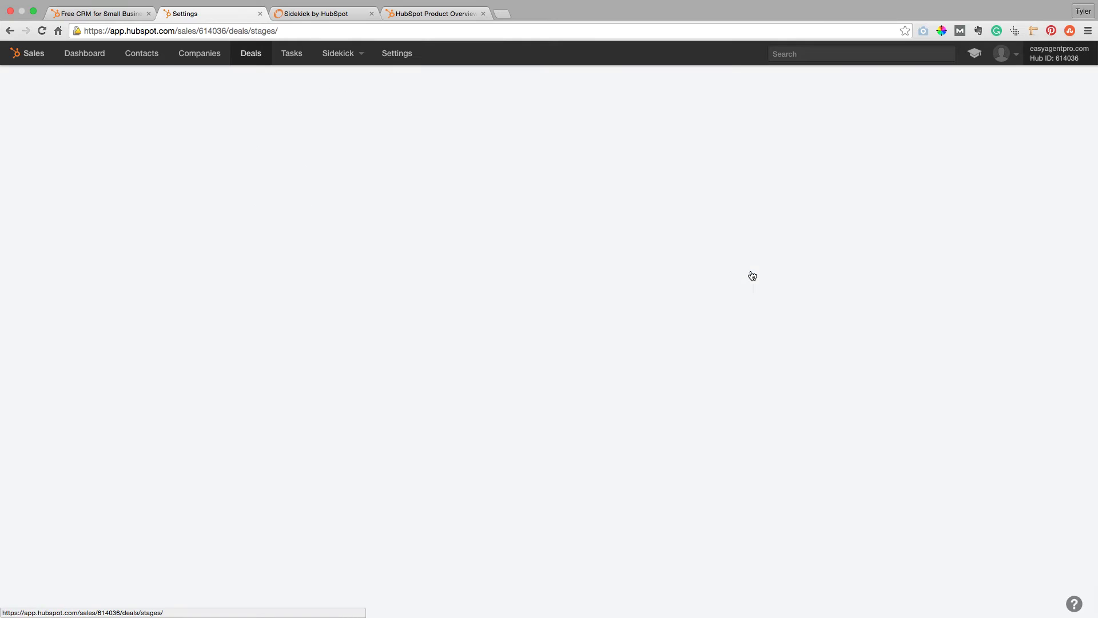
scroll(415, 200, down, 5)
scroll(416, 200, down, 2)
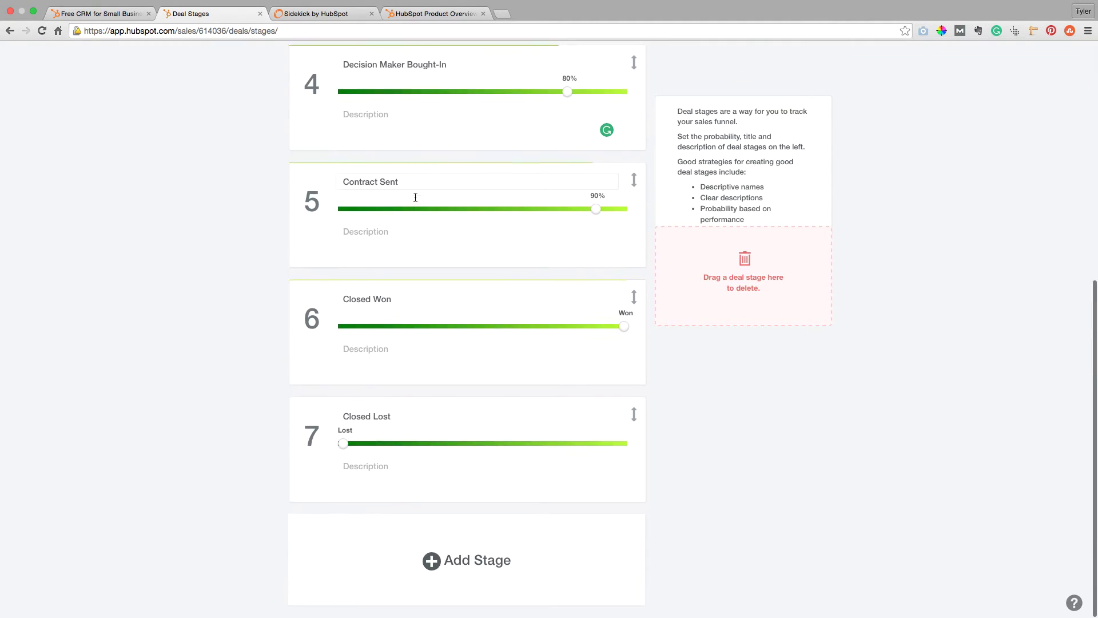
scroll(415, 200, up, 7)
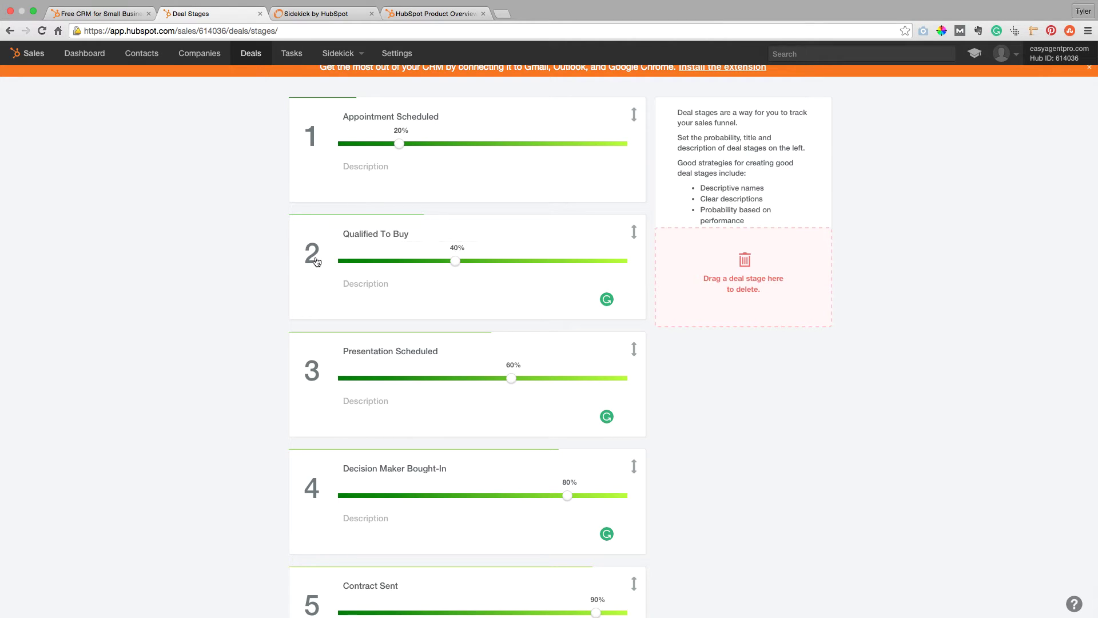
drag(317, 262, 558, 260)
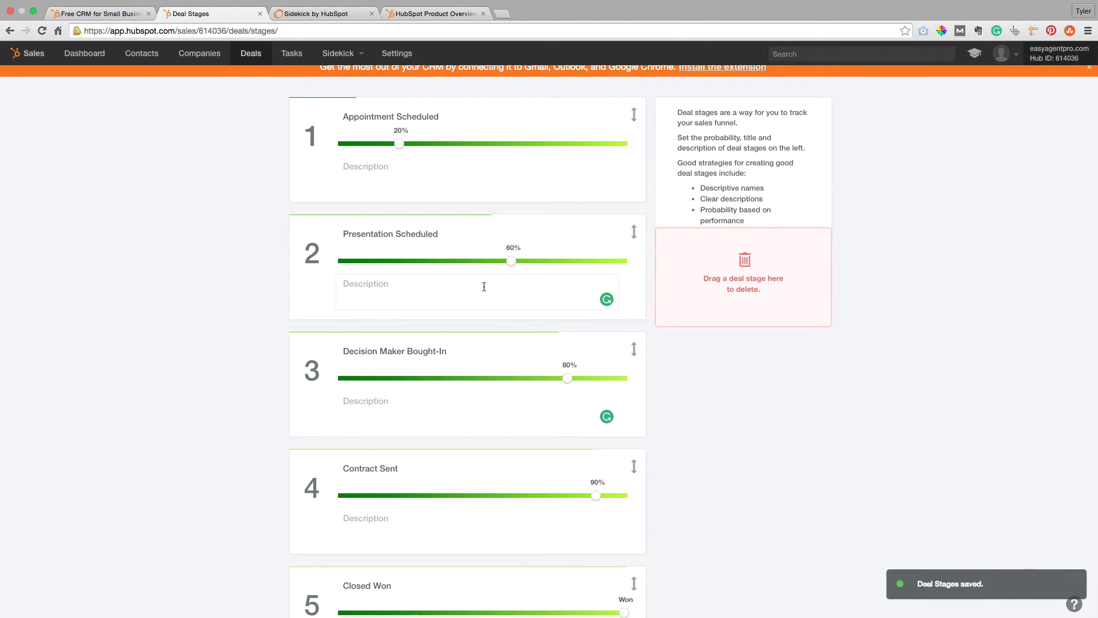
click(389, 53)
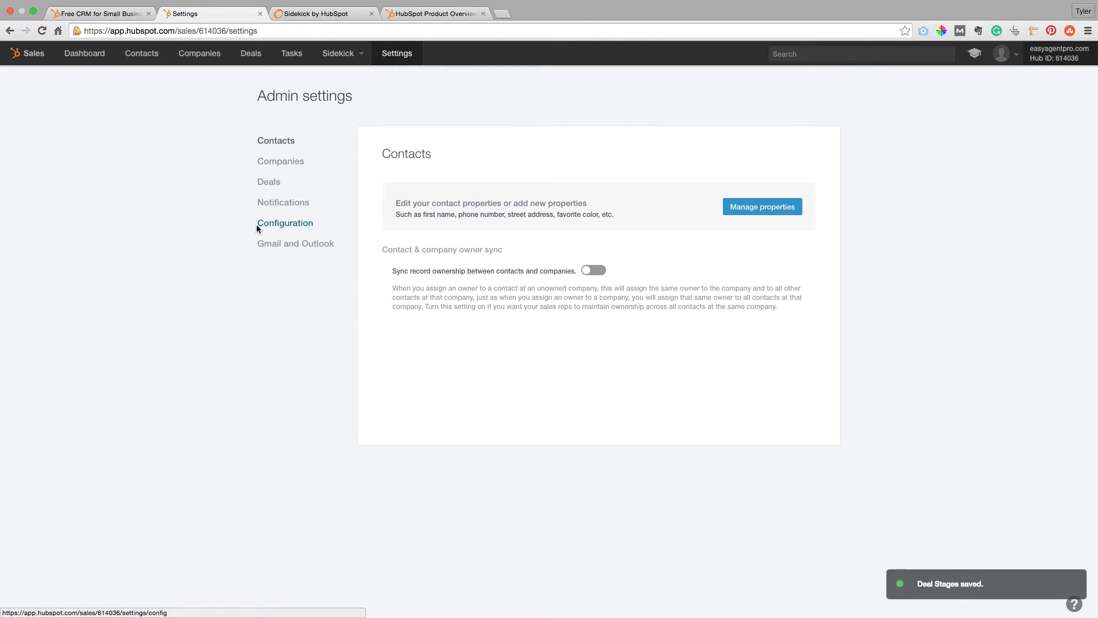
- Open the Configuration settings and copy the account's forwarding email address
click(297, 246)
click(299, 223)
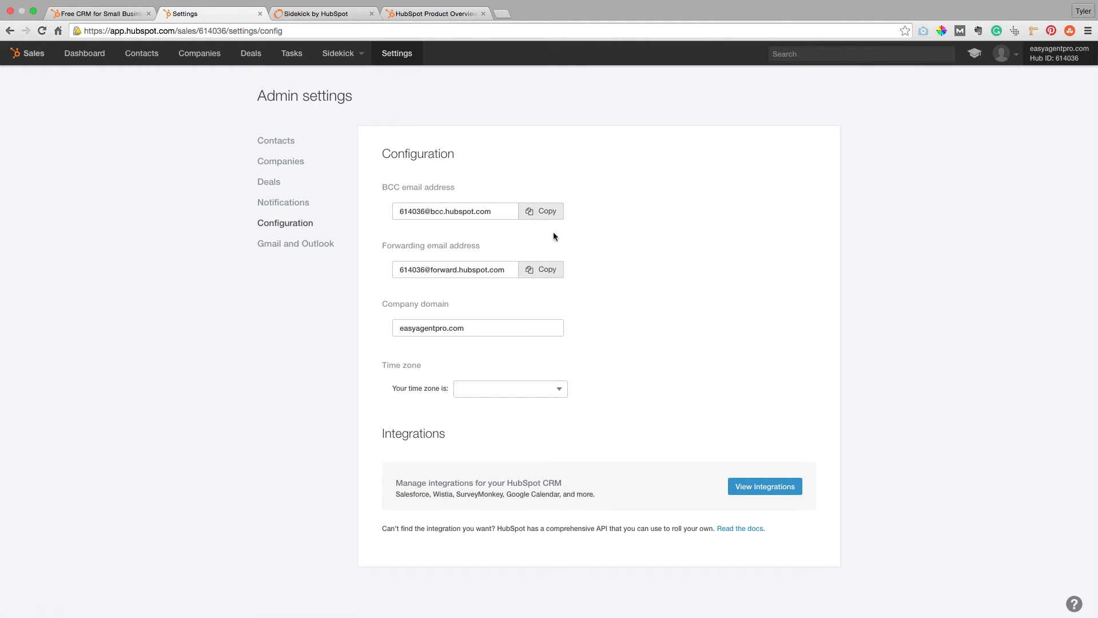
click(546, 269)
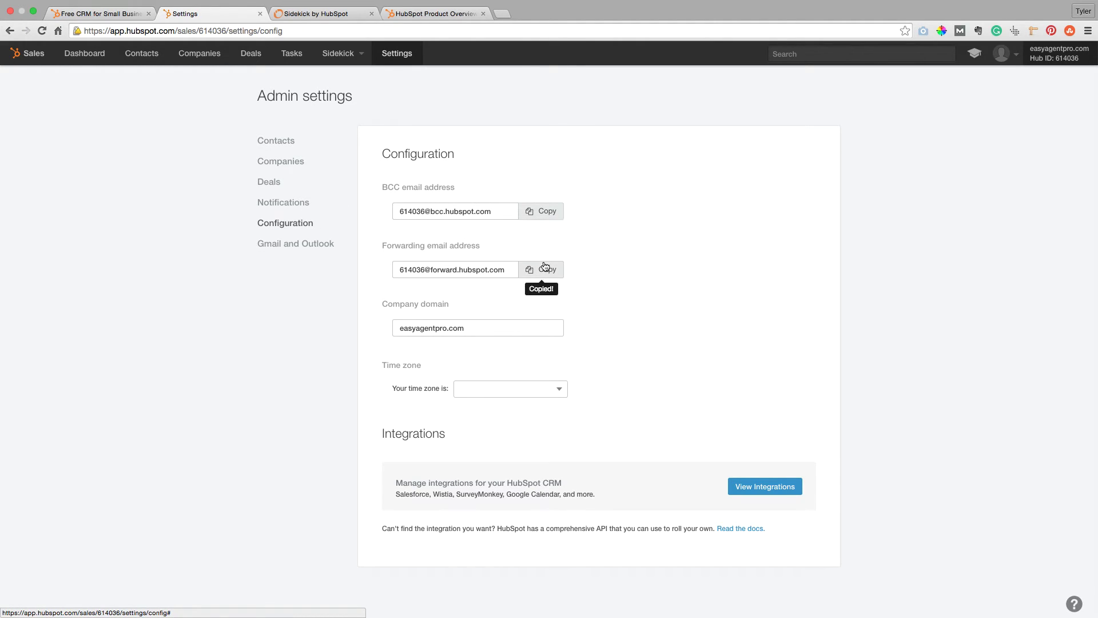
click(475, 268)
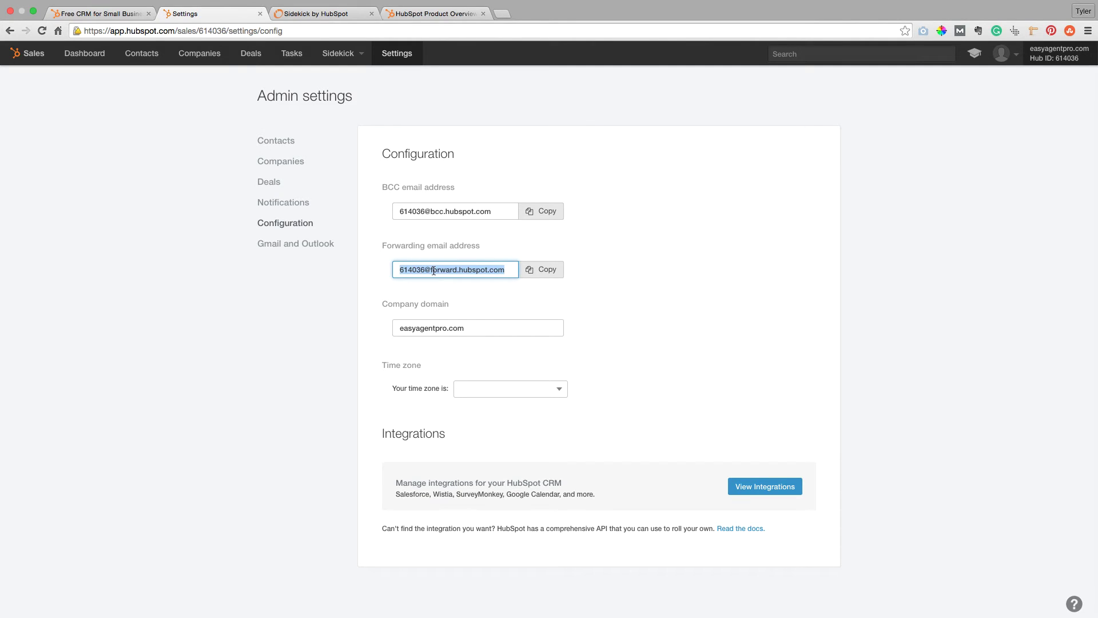
click(676, 234)
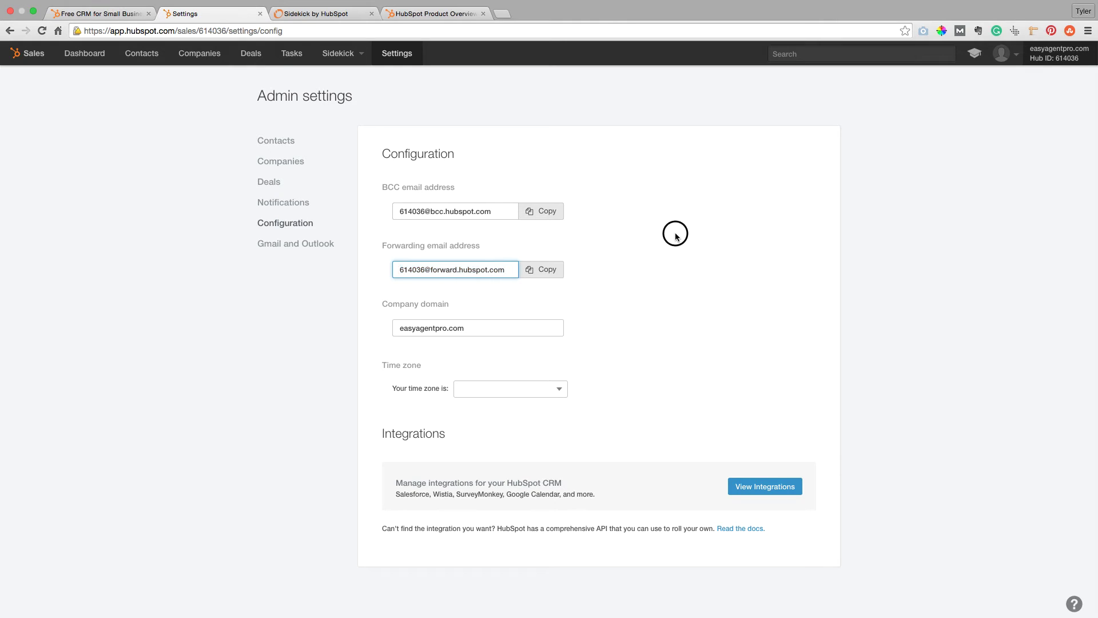
- Open the All contacts list from the top navigation bar
click(148, 56)
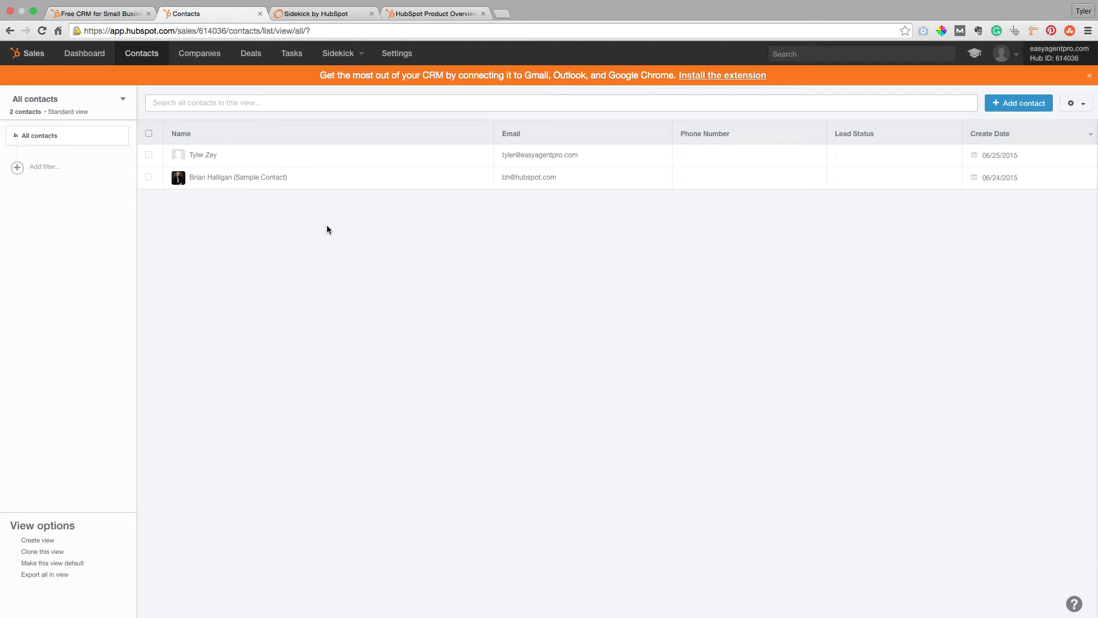
- Review the Sales Dashboard's deal forecast, productivity and pipeline panels, then return to Admin settings
click(86, 54)
scroll(369, 239, down, 1)
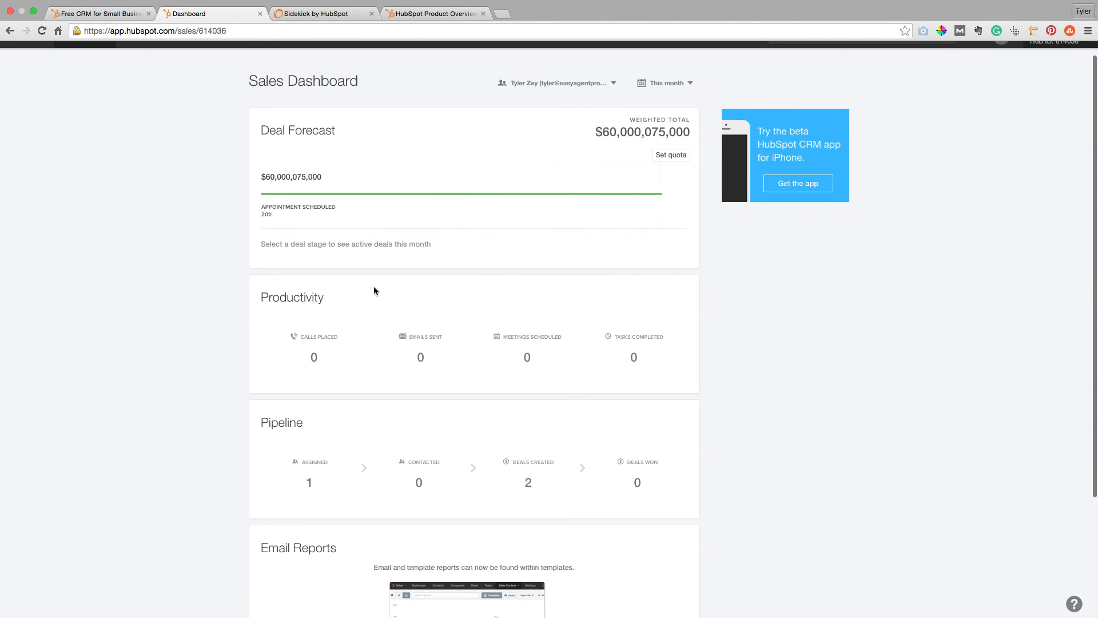
scroll(444, 230, down, 3)
scroll(442, 300, down, 1)
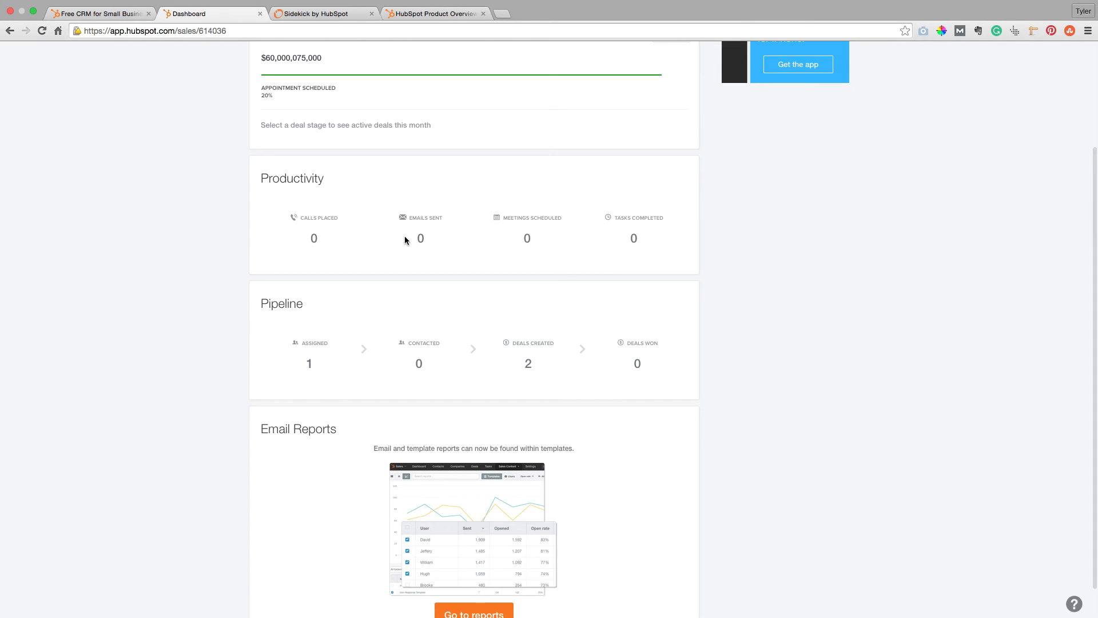
scroll(402, 232, down, 1)
scroll(400, 228, up, 5)
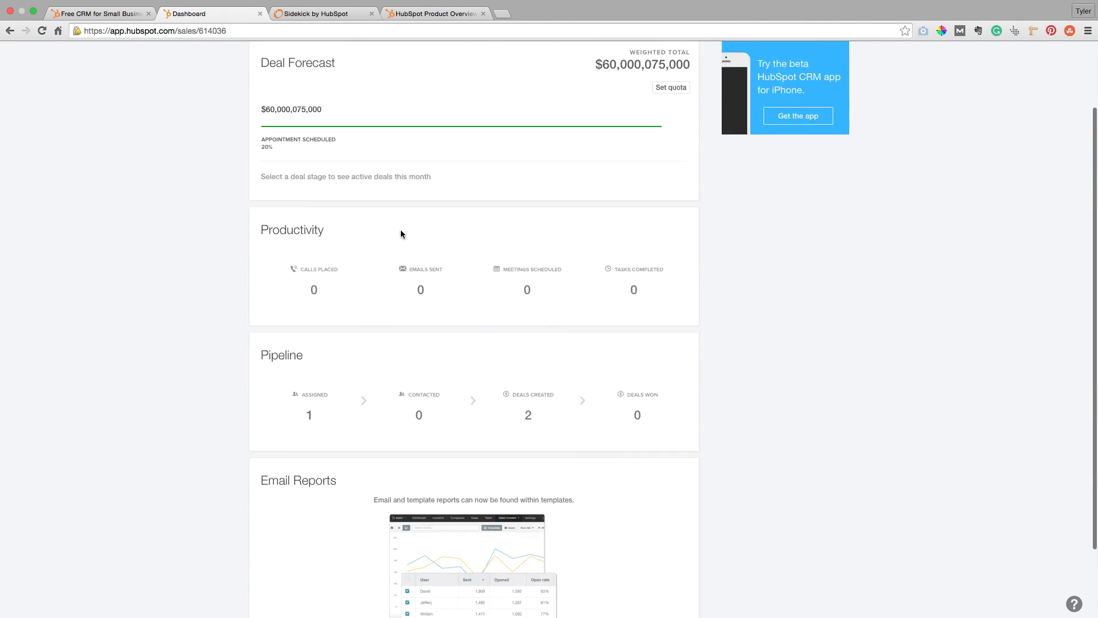
click(399, 51)
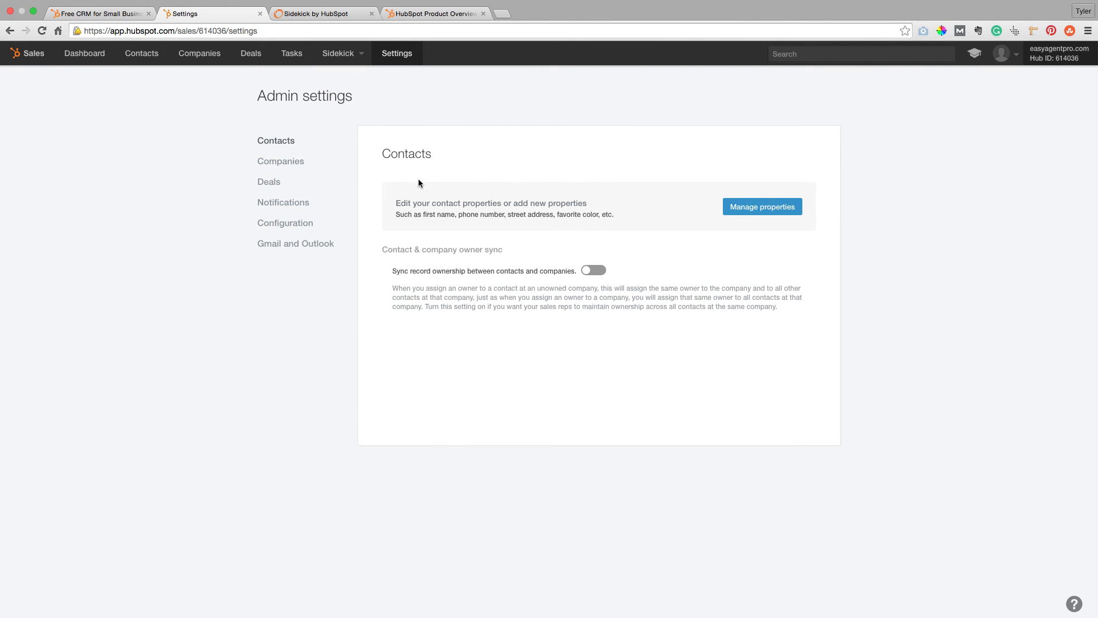
- Switch to the Deals pipeline board, which no longer has a Qualified To Buy column
click(267, 56)
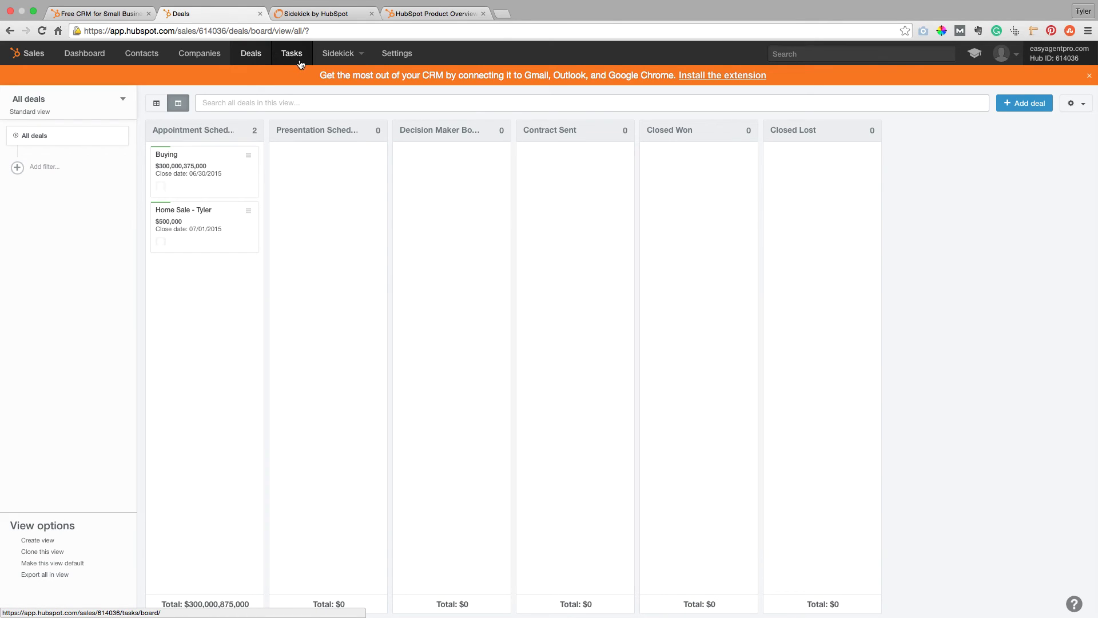